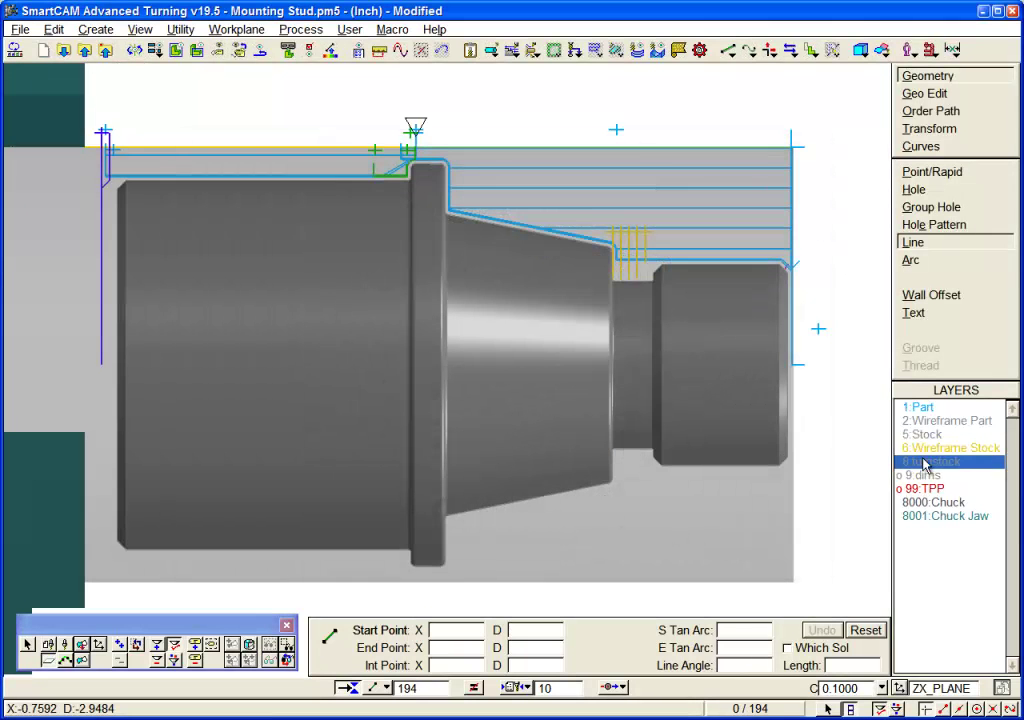
# - Mask the 8:turnstock layer so the solid turned-stock model is hidden
pyautogui.rightClick(928, 467)
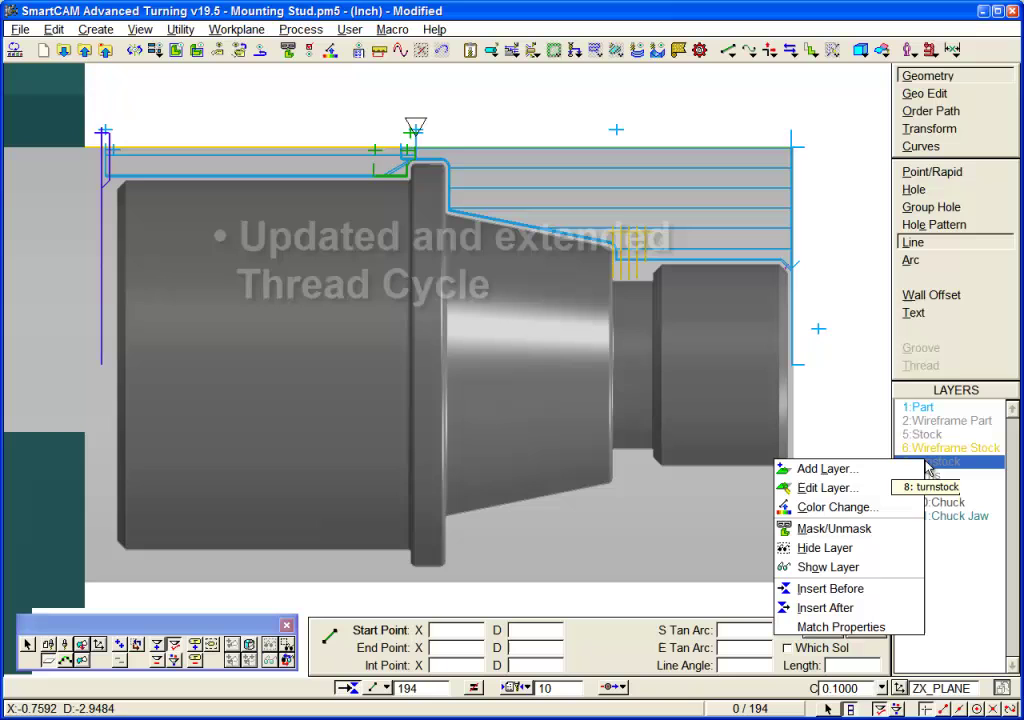
pyautogui.click(857, 531)
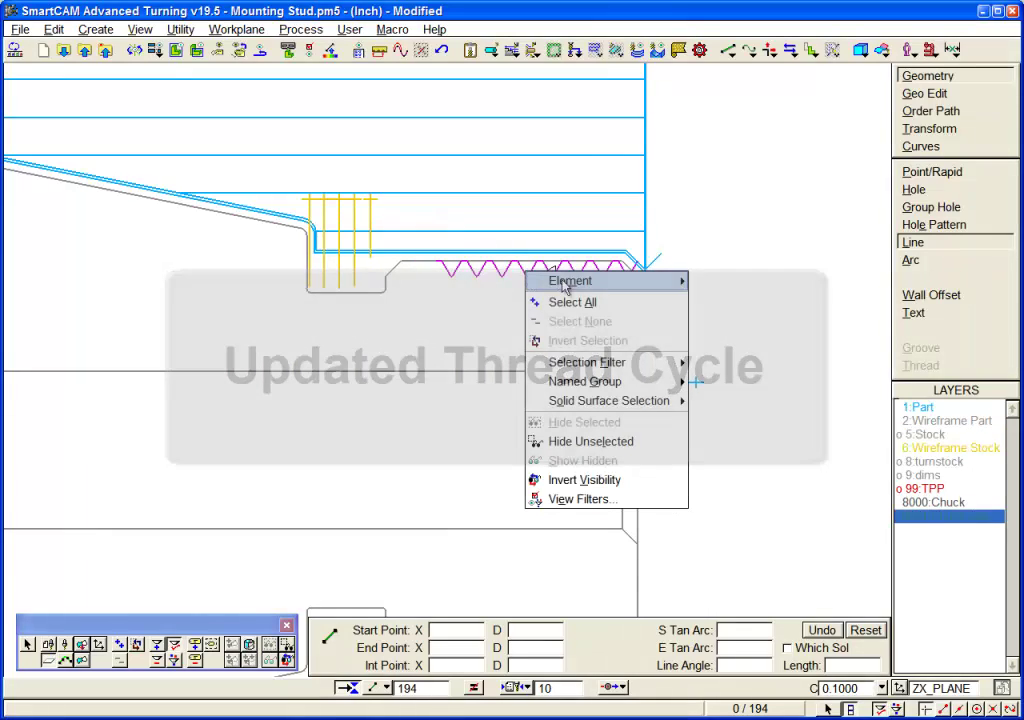
# - Bring up the thread cycle in Modify Thread and check its outfeed angle
pyautogui.moveTo(560, 279)
pyautogui.click(729, 307)
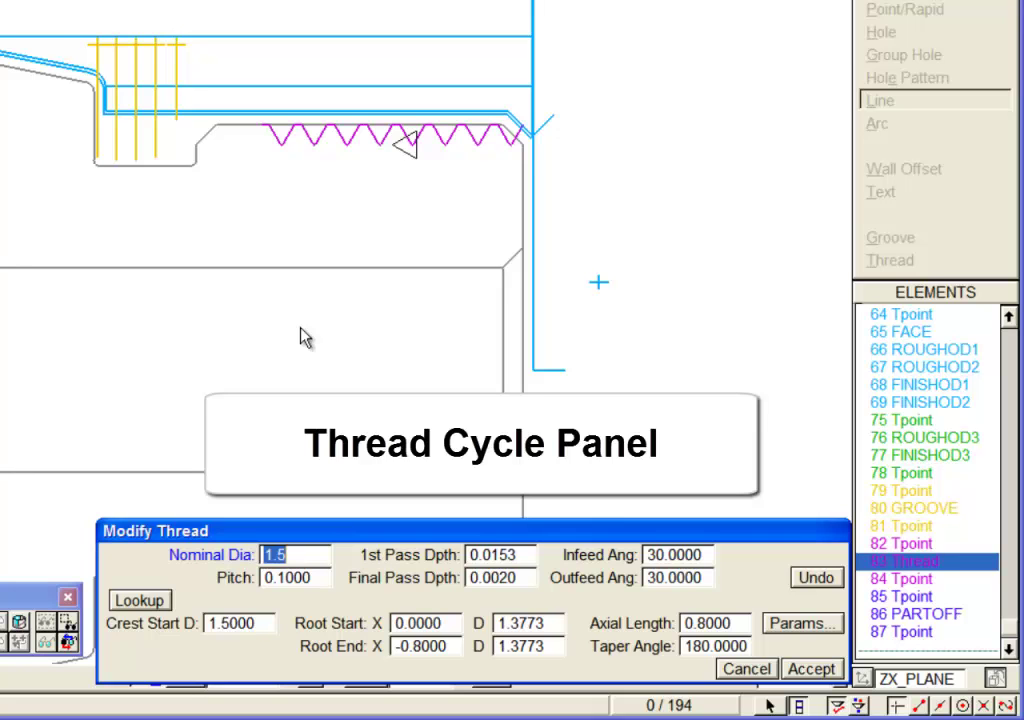
pyautogui.click(688, 580)
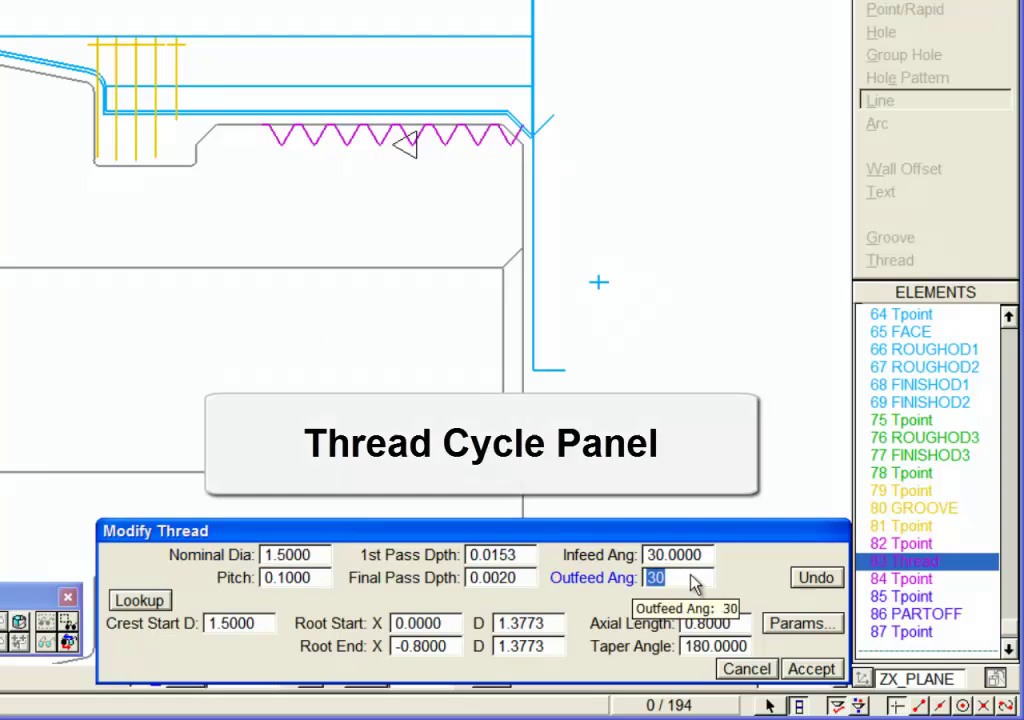
# - Review Threading Parameters: 4 factored passes, minimum pass depth, start/end extensions and spring passes
pyautogui.click(806, 626)
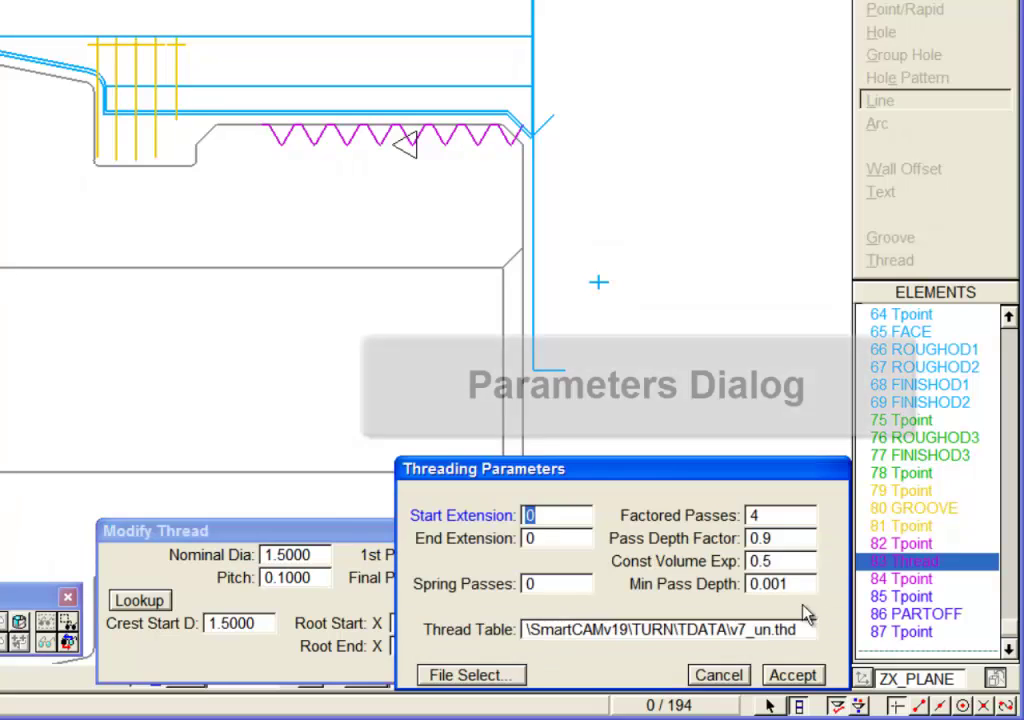
pyautogui.click(781, 524)
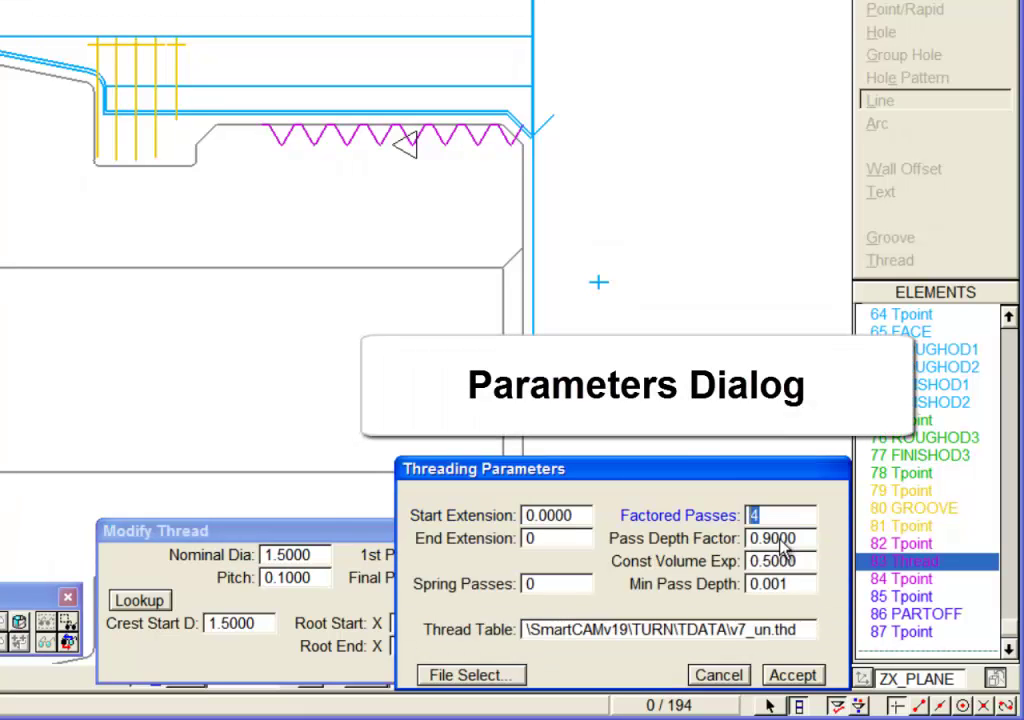
pyautogui.click(790, 592)
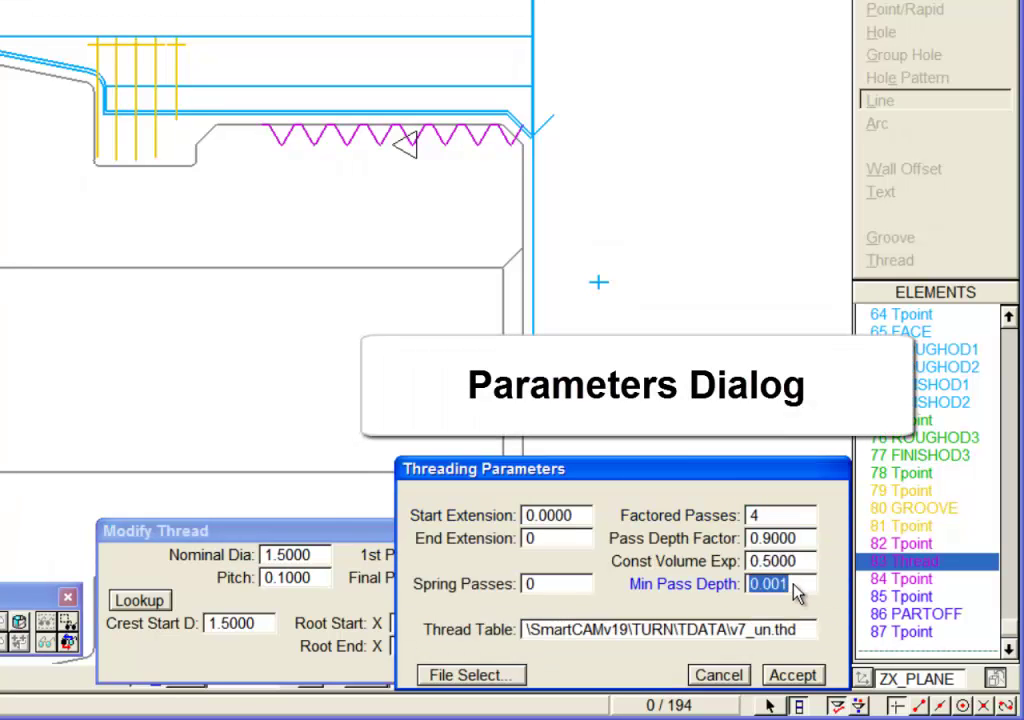
pyautogui.click(571, 519)
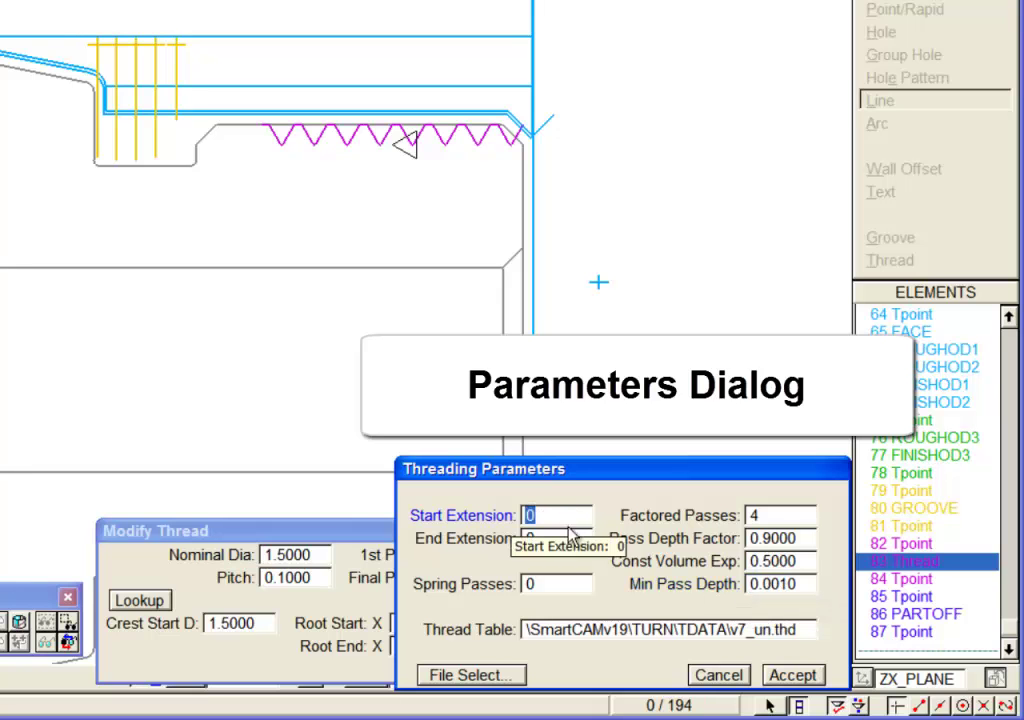
pyautogui.click(571, 548)
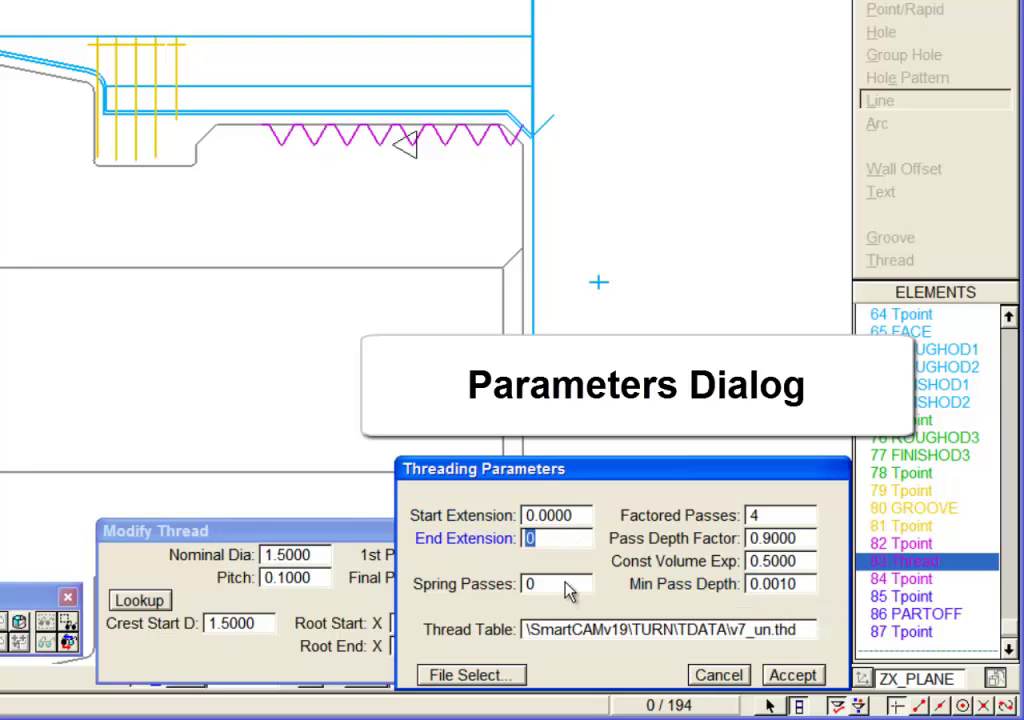
pyautogui.click(570, 588)
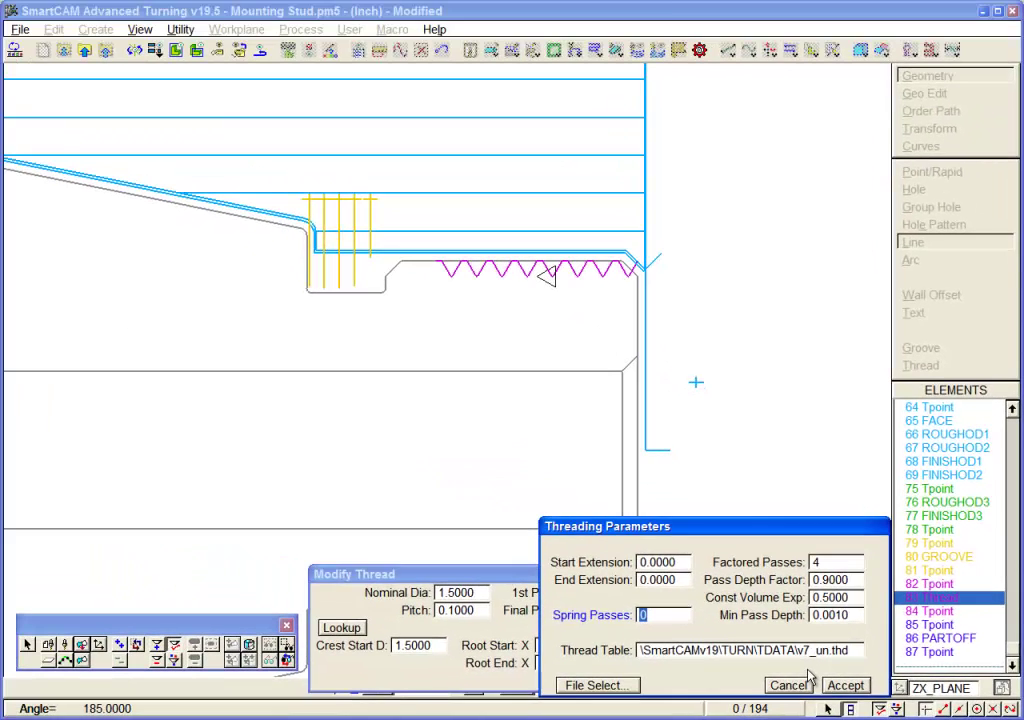
# - Make thread step 40 active in the STEPS list and animate its toolpath in ShowPath
pyautogui.click(795, 685)
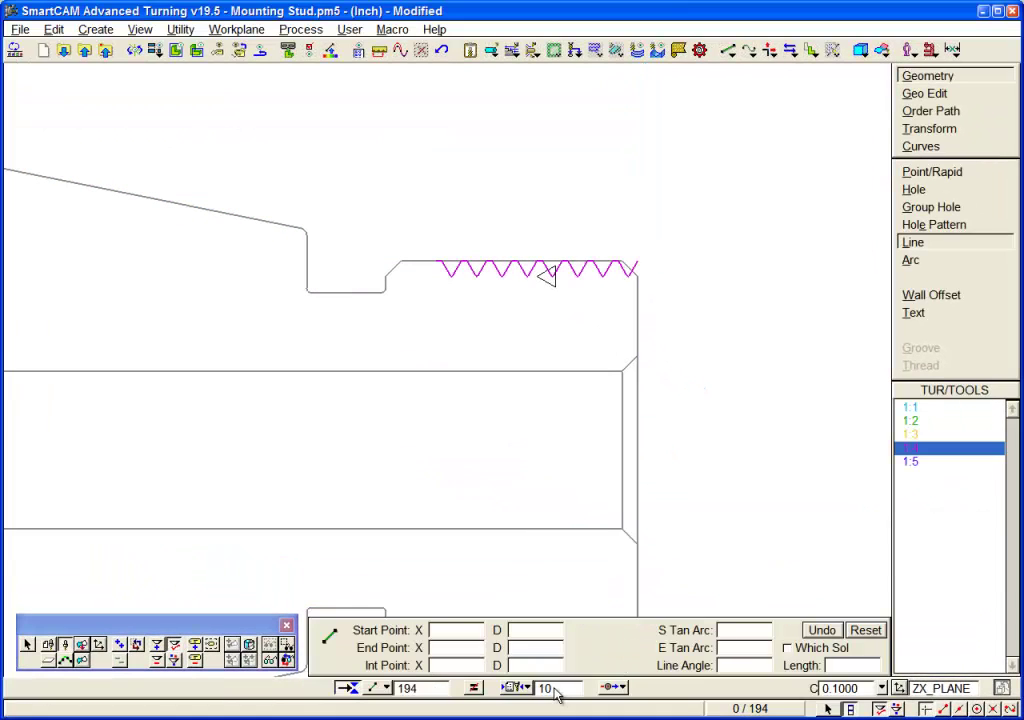
pyautogui.click(552, 690)
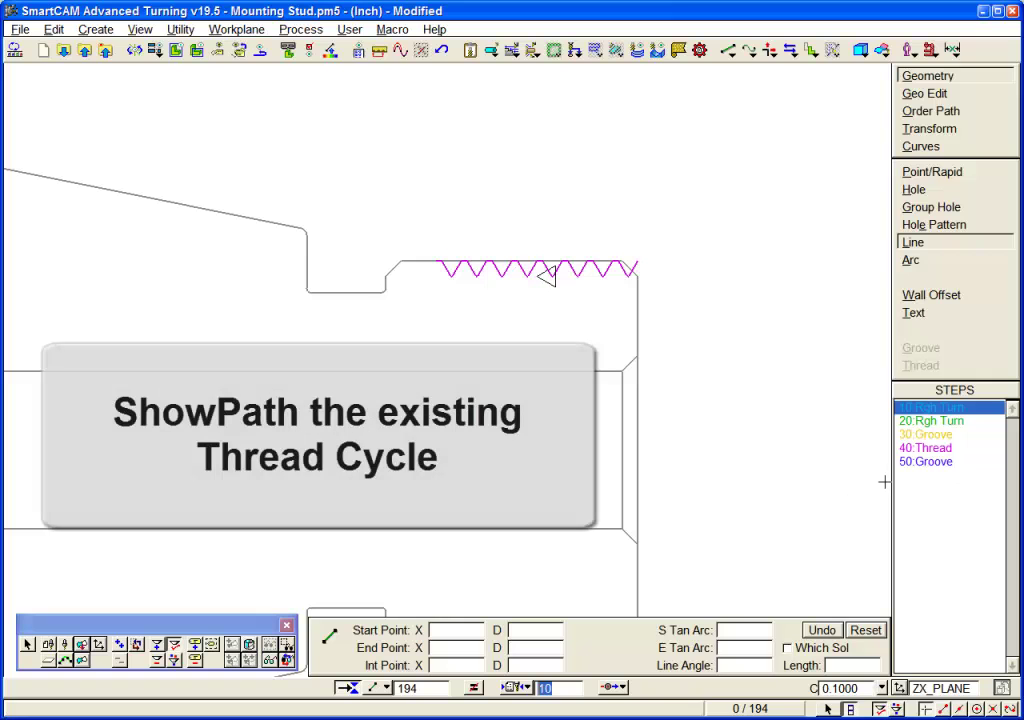
pyautogui.click(930, 462)
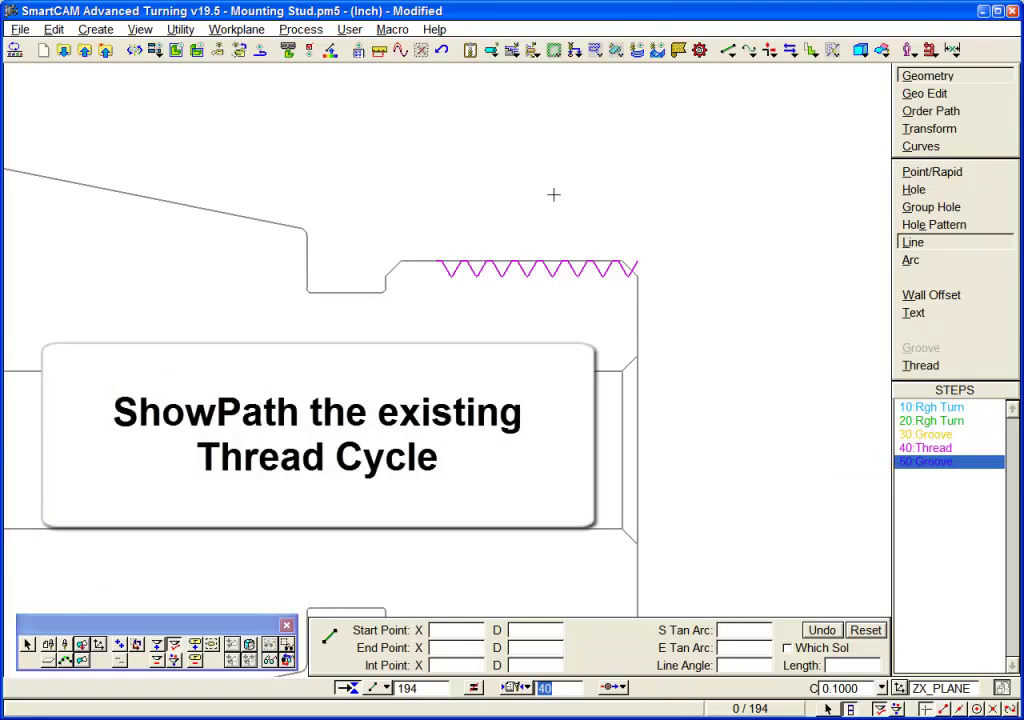
pyautogui.click(637, 49)
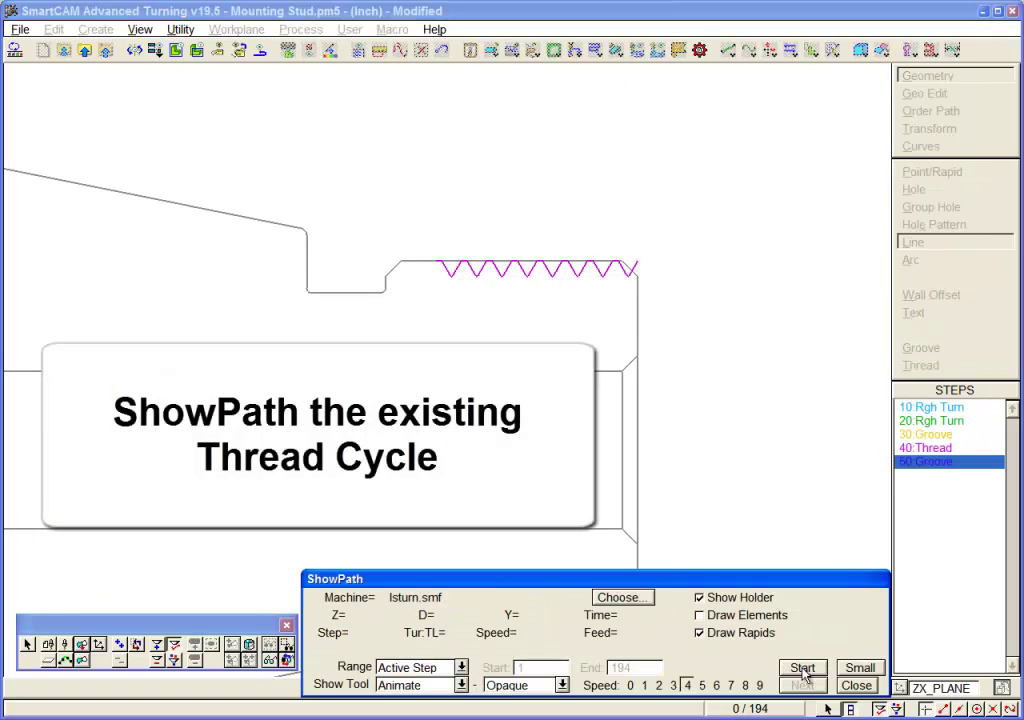
pyautogui.click(803, 670)
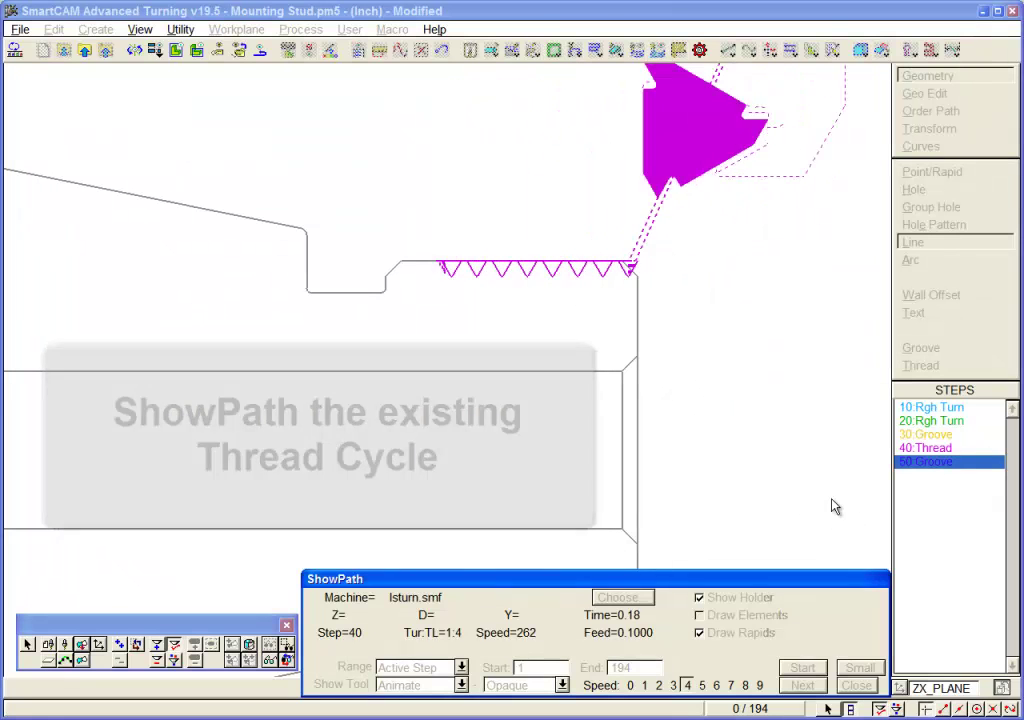
pyautogui.click(855, 685)
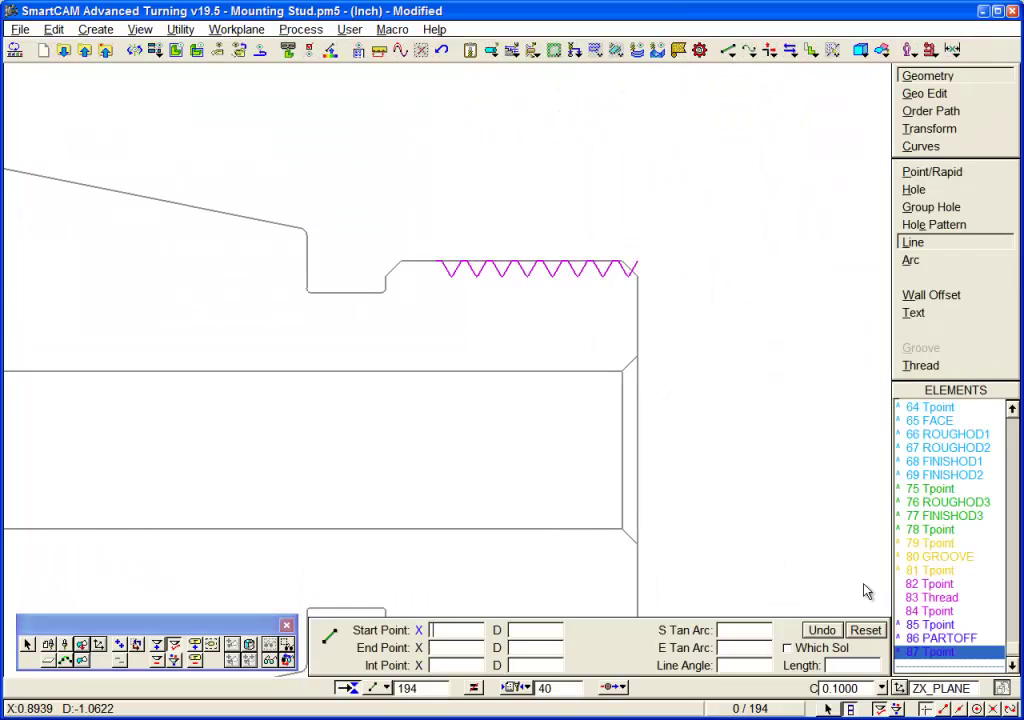
# - Set the thread cycle's start extension to 0.1 and end extension to .25
pyautogui.rightClick(548, 272)
pyautogui.moveTo(594, 280)
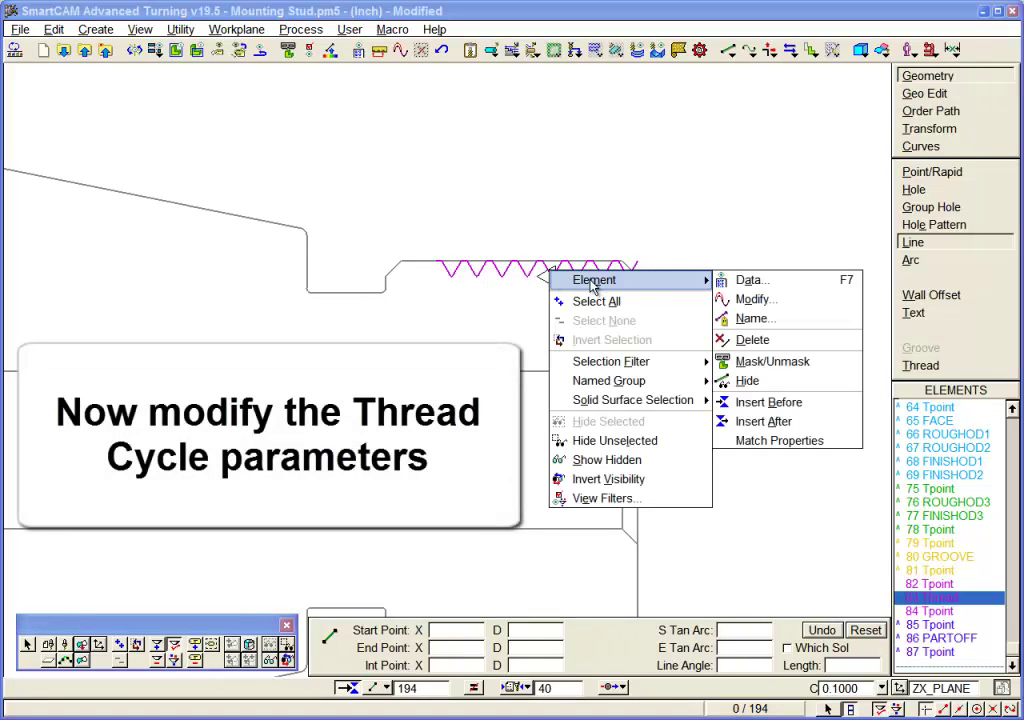
pyautogui.click(760, 300)
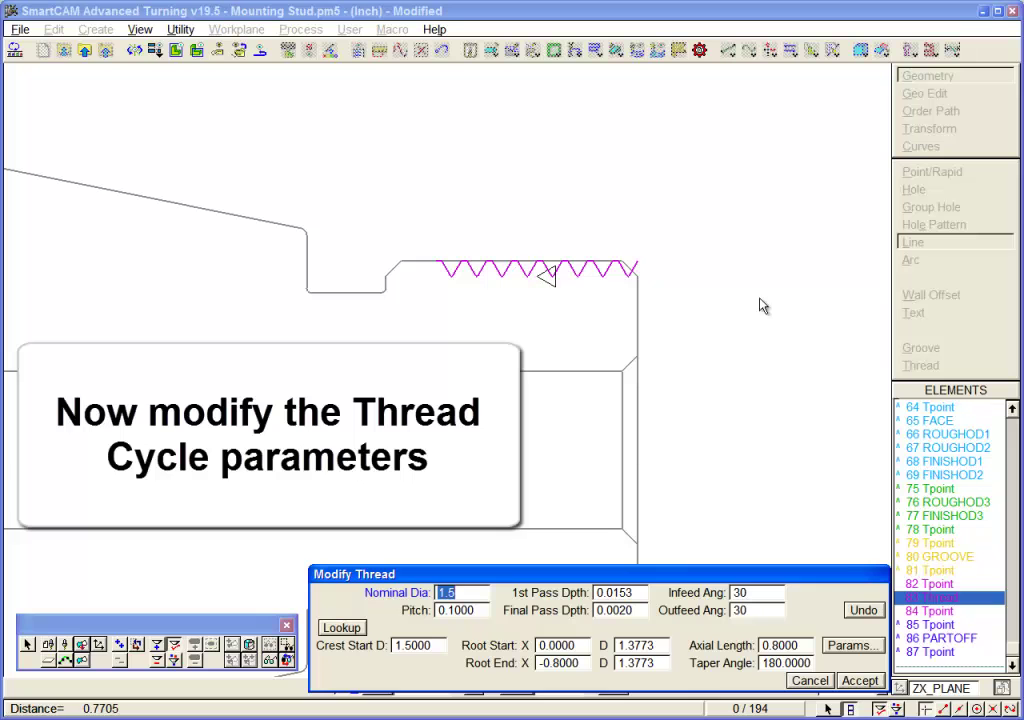
pyautogui.click(849, 646)
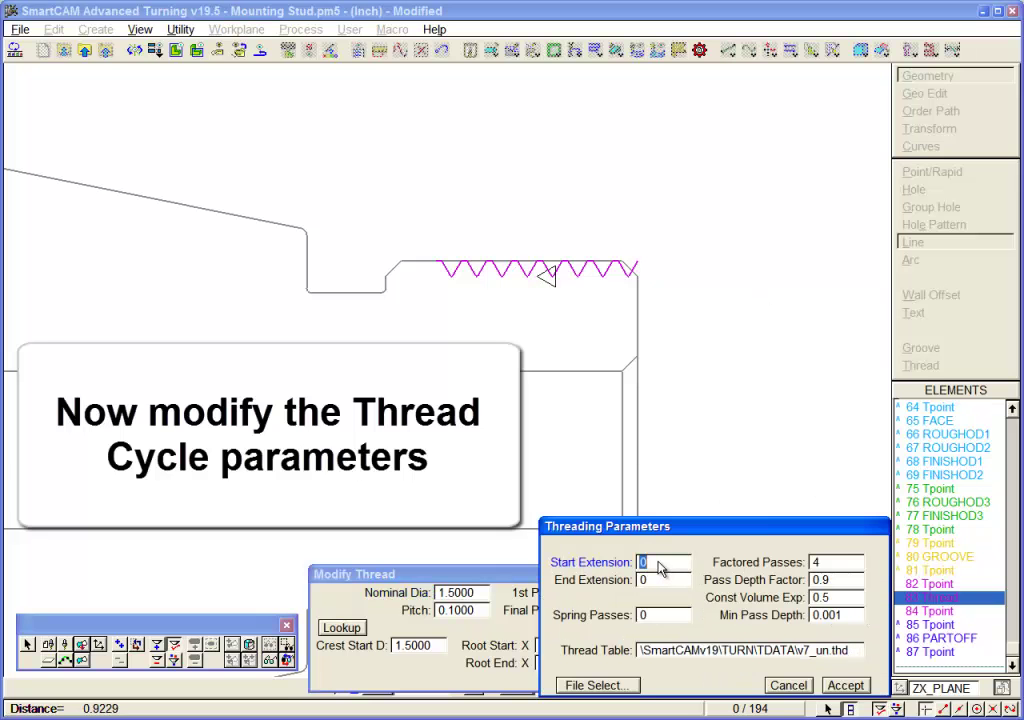
pyautogui.write('.1')
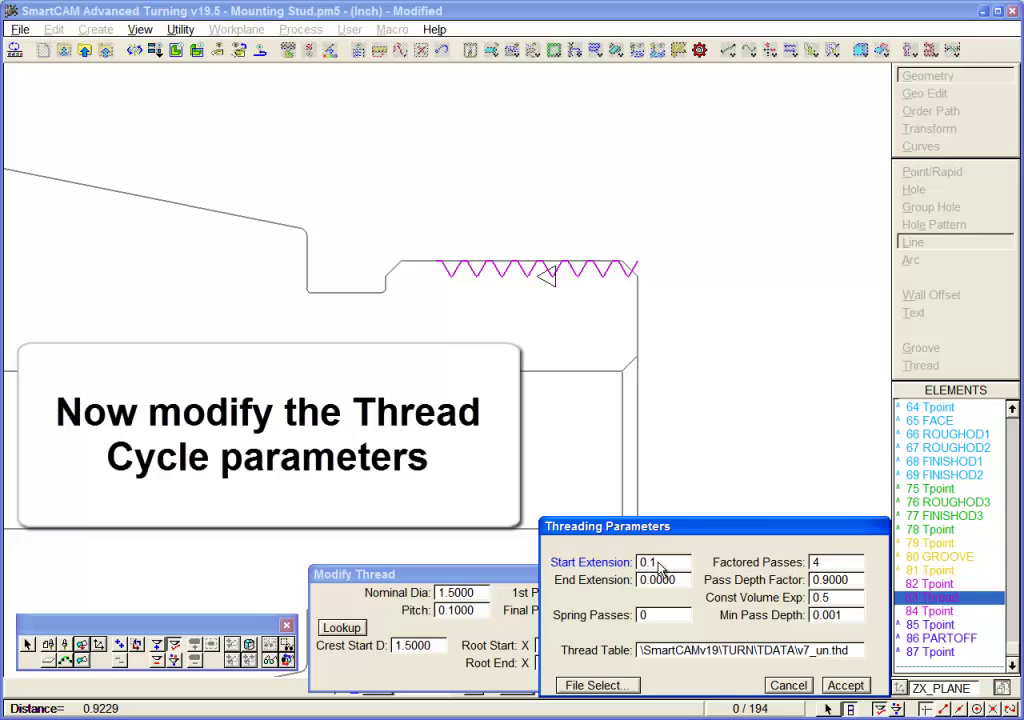
pyautogui.click(675, 584)
pyautogui.write('.25')
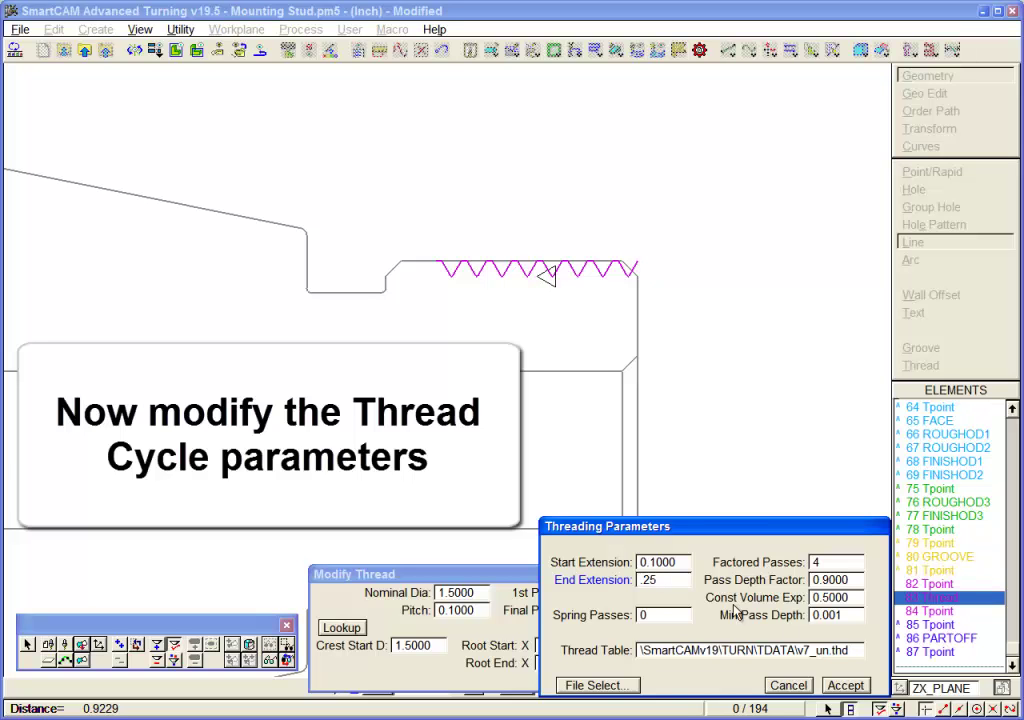
pyautogui.click(858, 688)
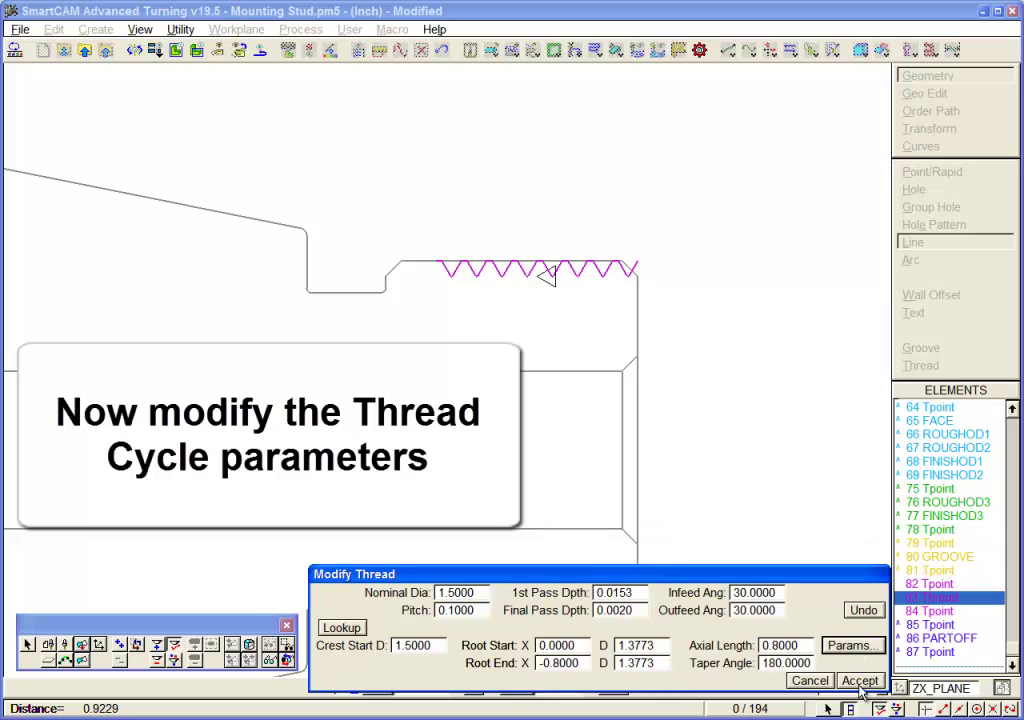
# - Change the thread's outfeed angle to 60° and accept the modified cycle
pyautogui.doubleClick(757, 612)
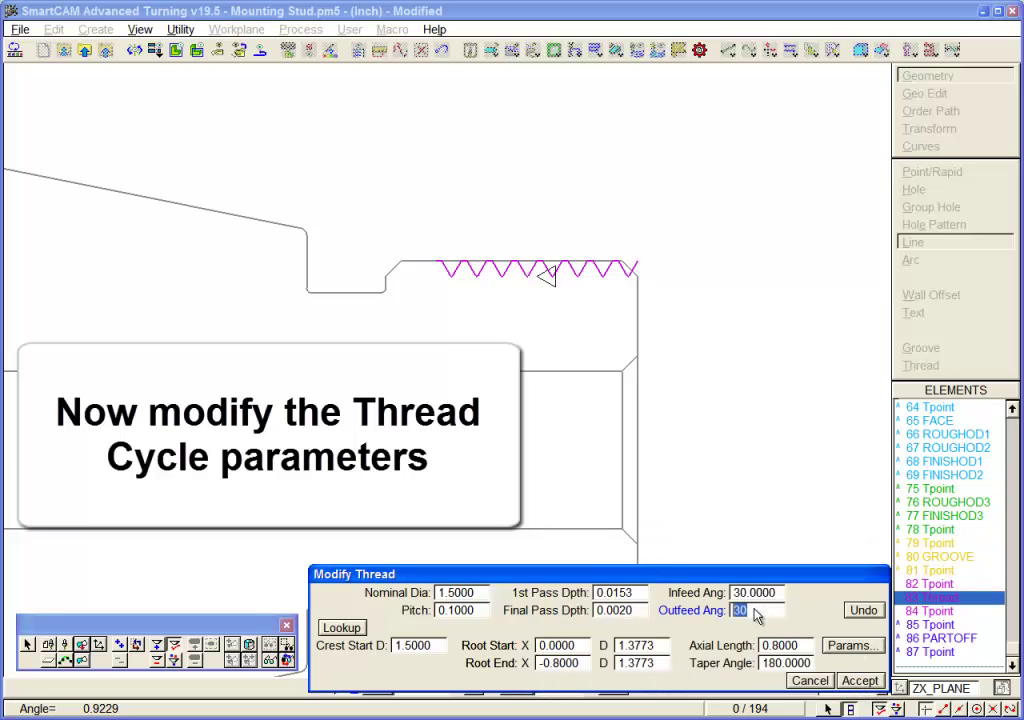
pyautogui.write('6')
pyautogui.click(870, 686)
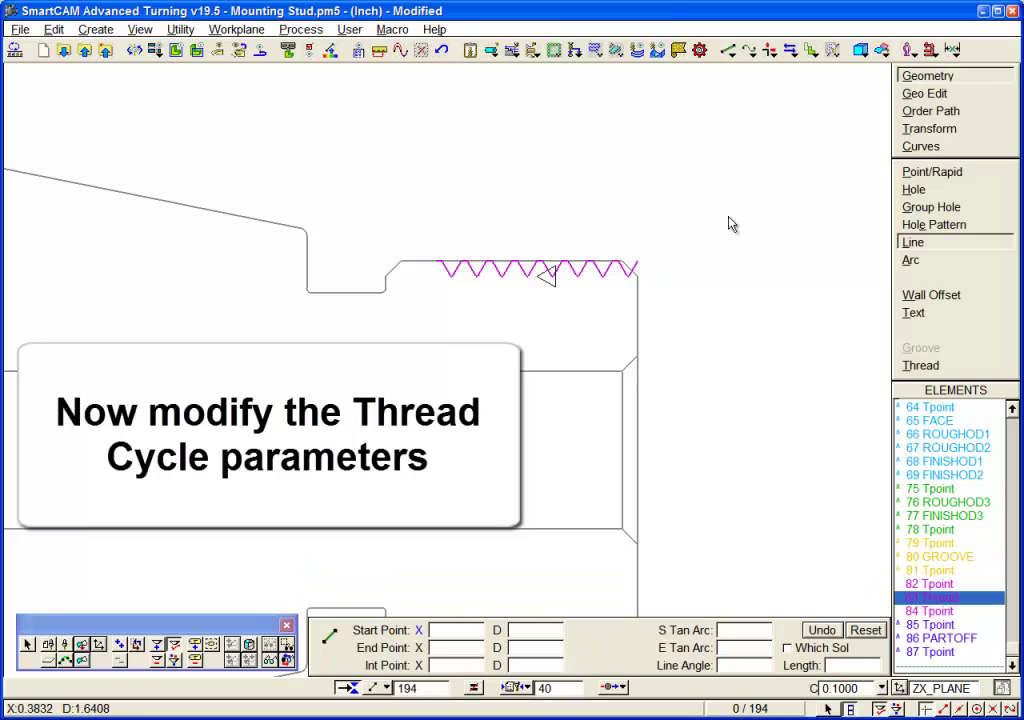
# - Animate the updated thread toolpath in ShowPath
pyautogui.click(637, 50)
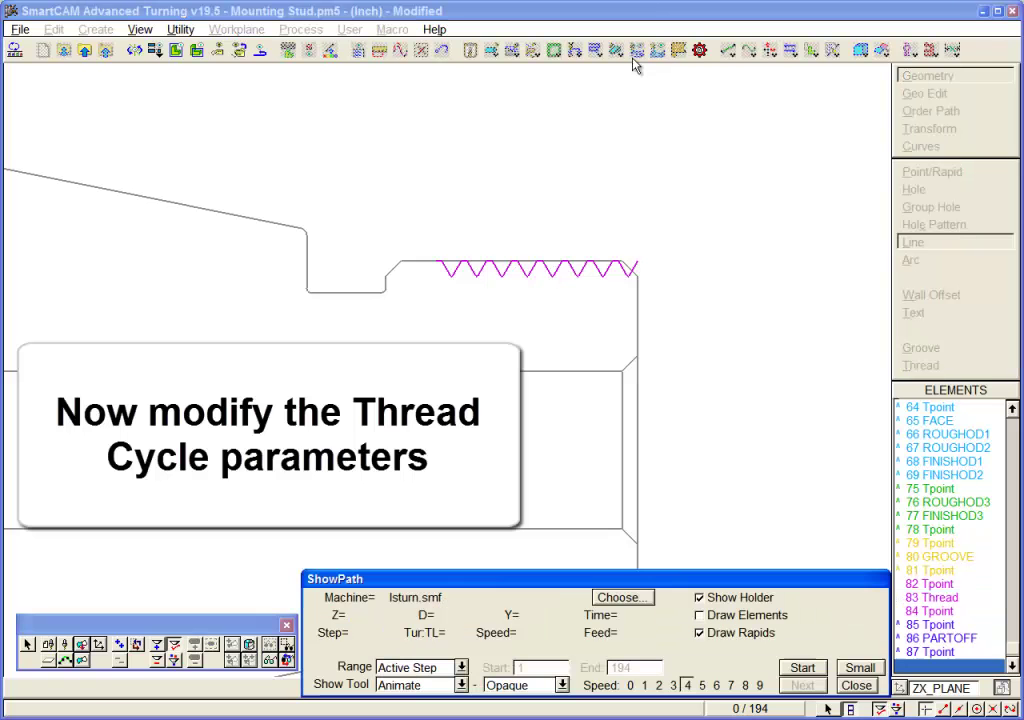
pyautogui.click(816, 670)
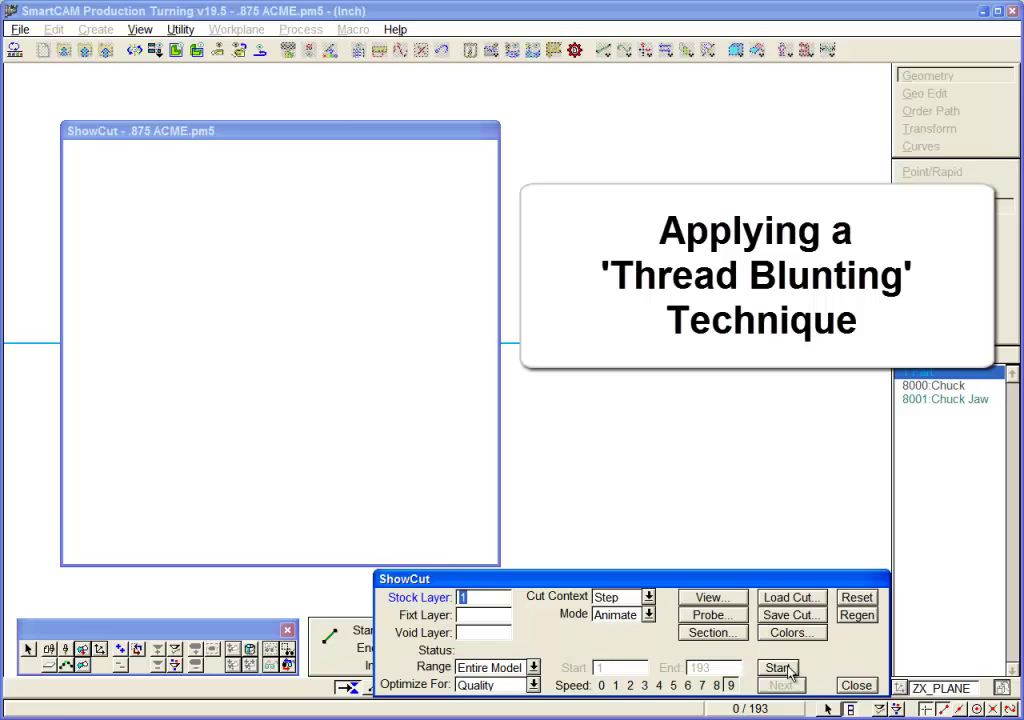
# - Run the ShowCut simulation of the .875 ACME part with Range set to Entire Model
pyautogui.click(779, 668)
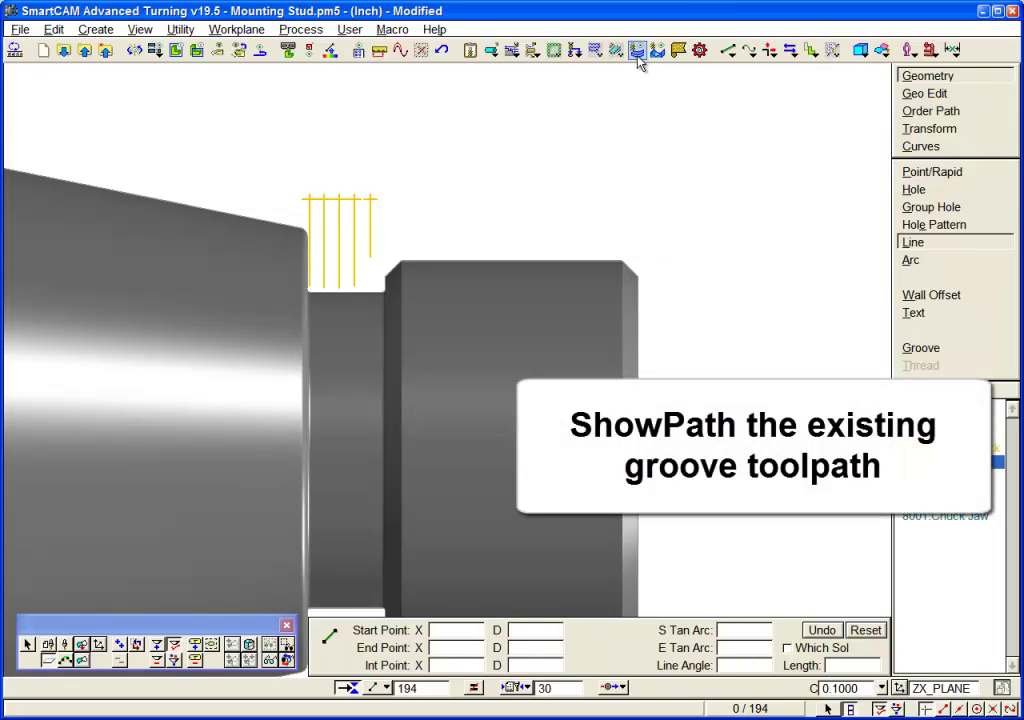
pyautogui.click(638, 55)
pyautogui.click(812, 670)
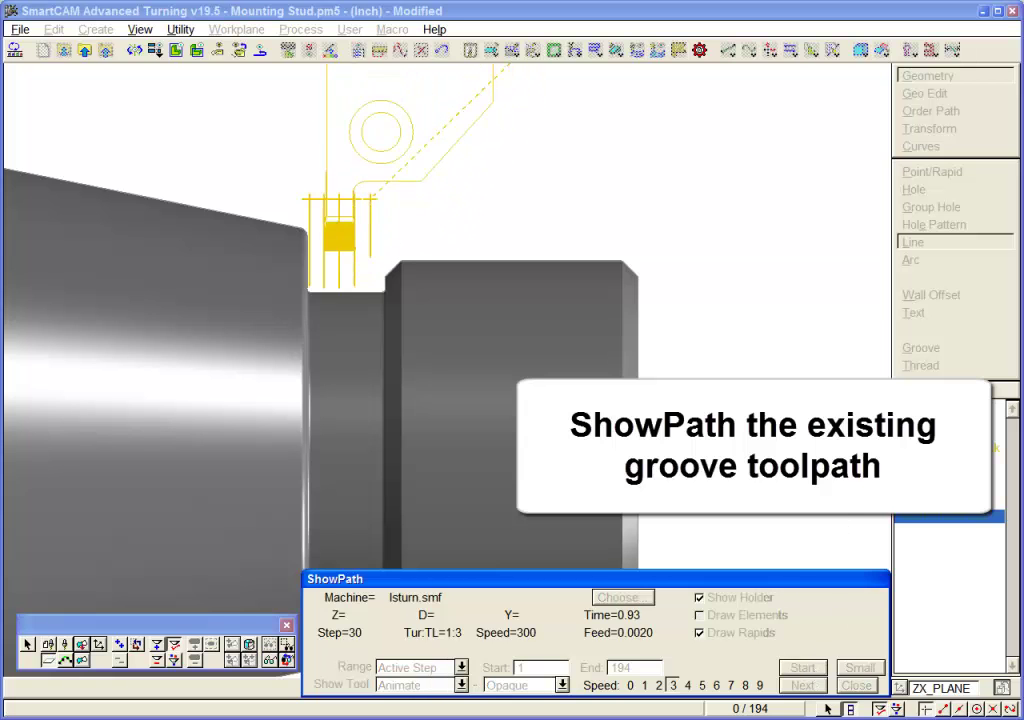
pyautogui.click(856, 685)
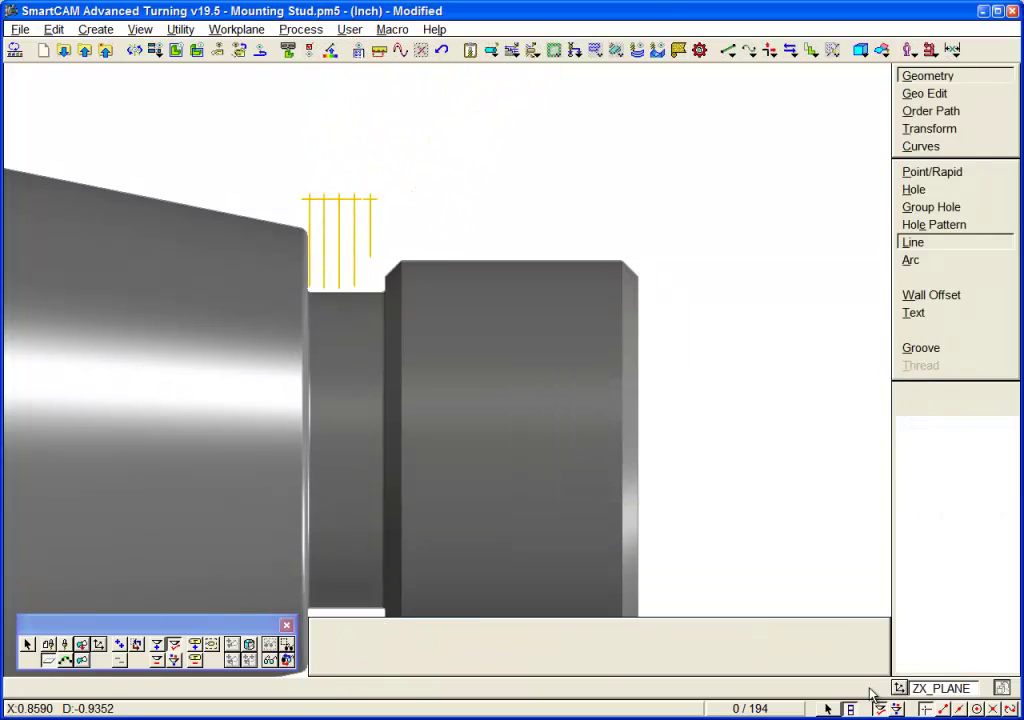
# - Recall the GROOVE process for editing, keeping 0.0750 pass width and 0.0050 Z / 0.0100 X allowances
pyautogui.rightClick(362, 222)
pyautogui.moveTo(395, 222)
pyautogui.click(547, 248)
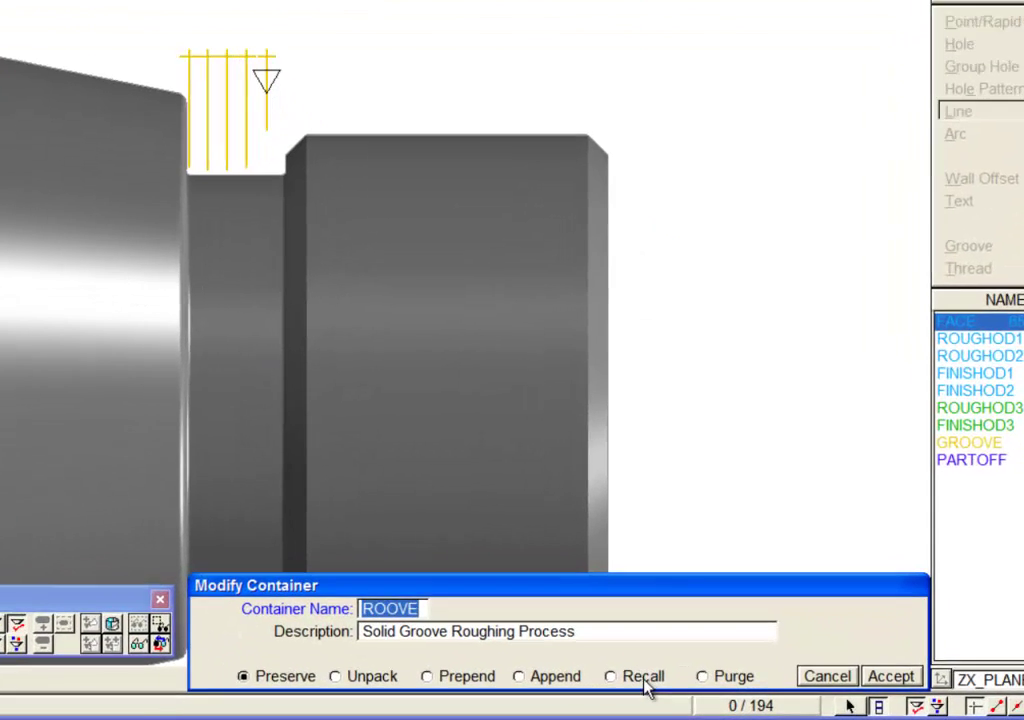
pyautogui.click(668, 683)
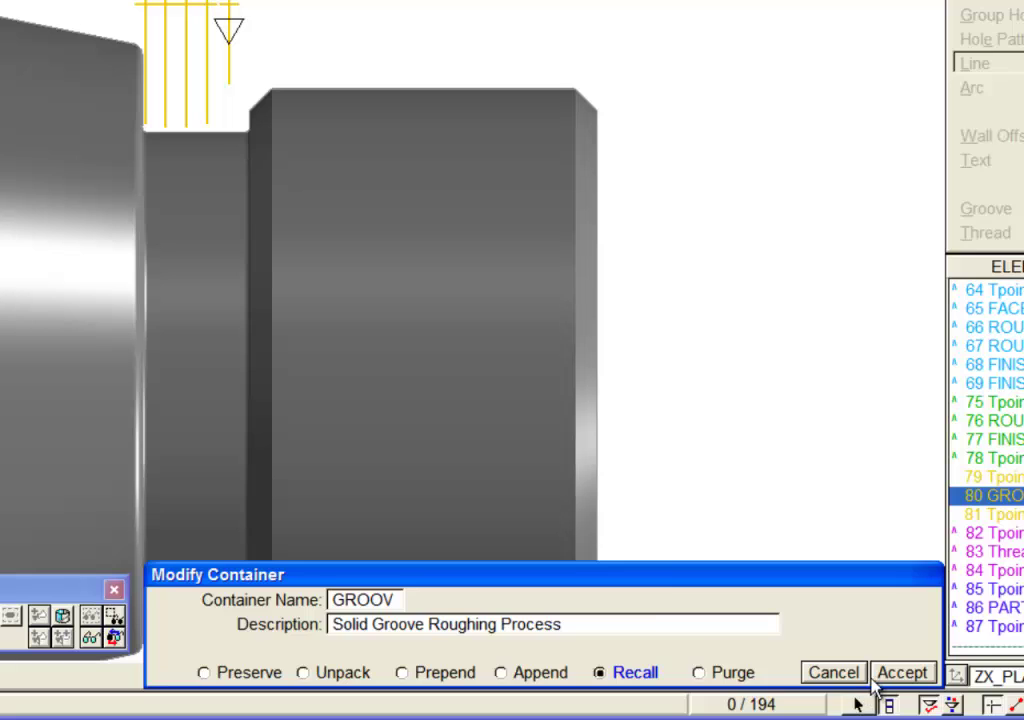
pyautogui.click(903, 673)
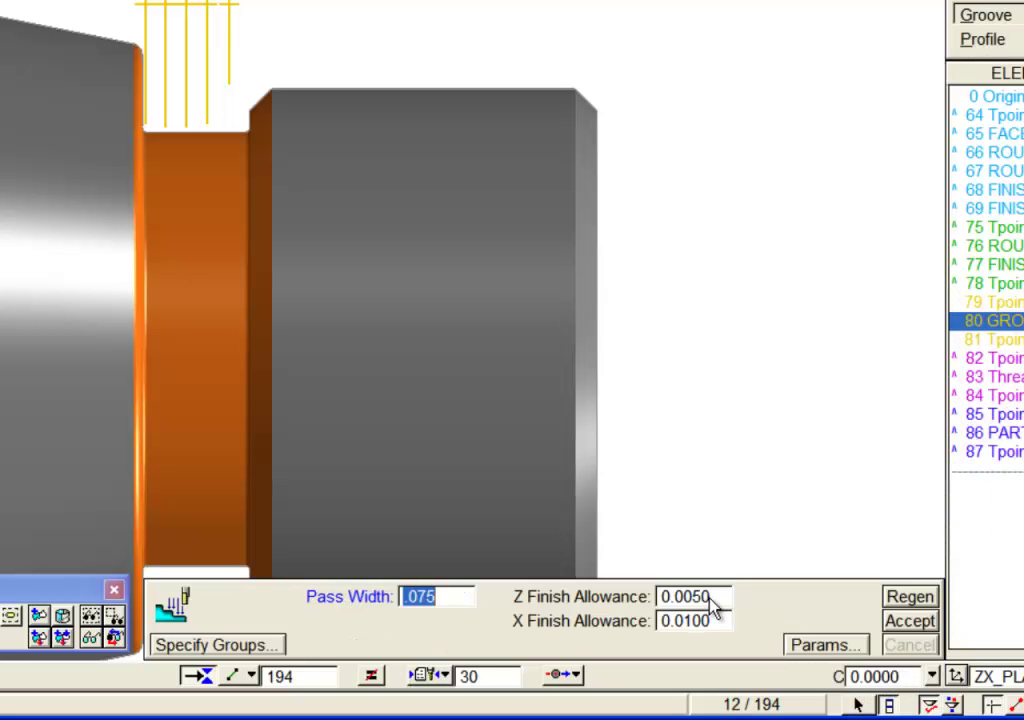
pyautogui.click(712, 603)
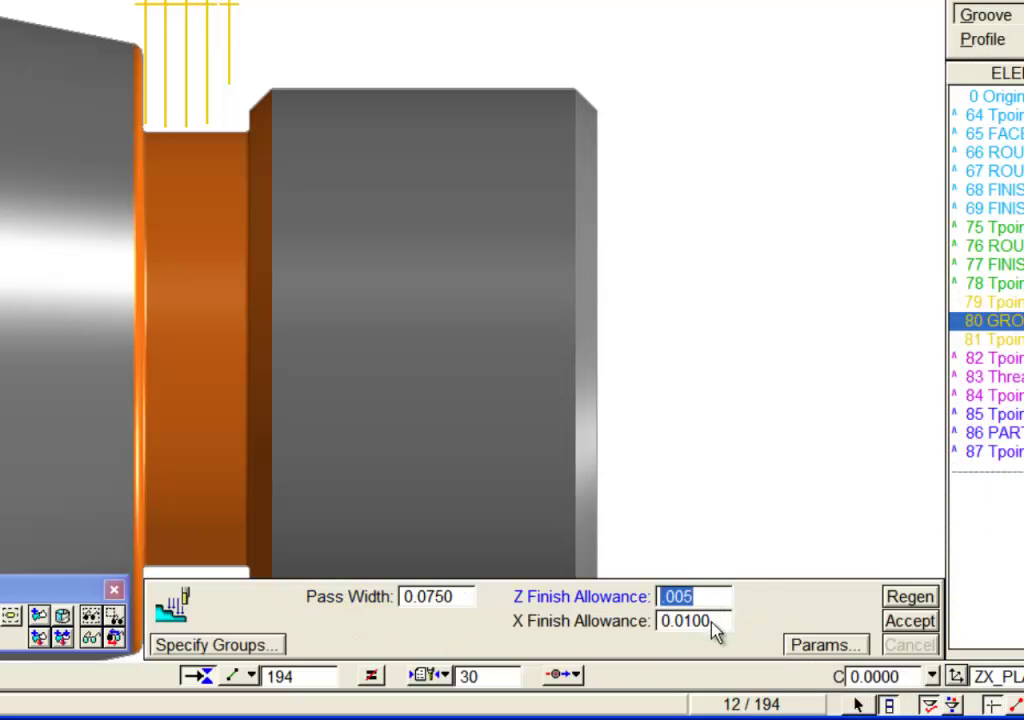
pyautogui.click(712, 620)
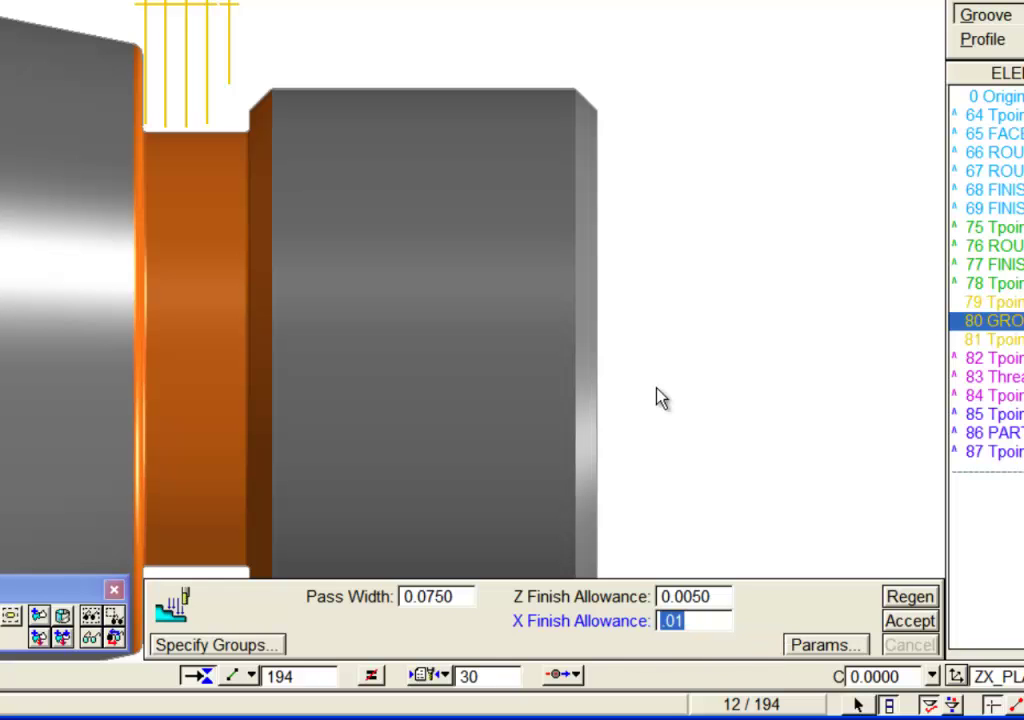
# - Check Cleanup Cusps on the groove parameters' Options tab
pyautogui.click(829, 646)
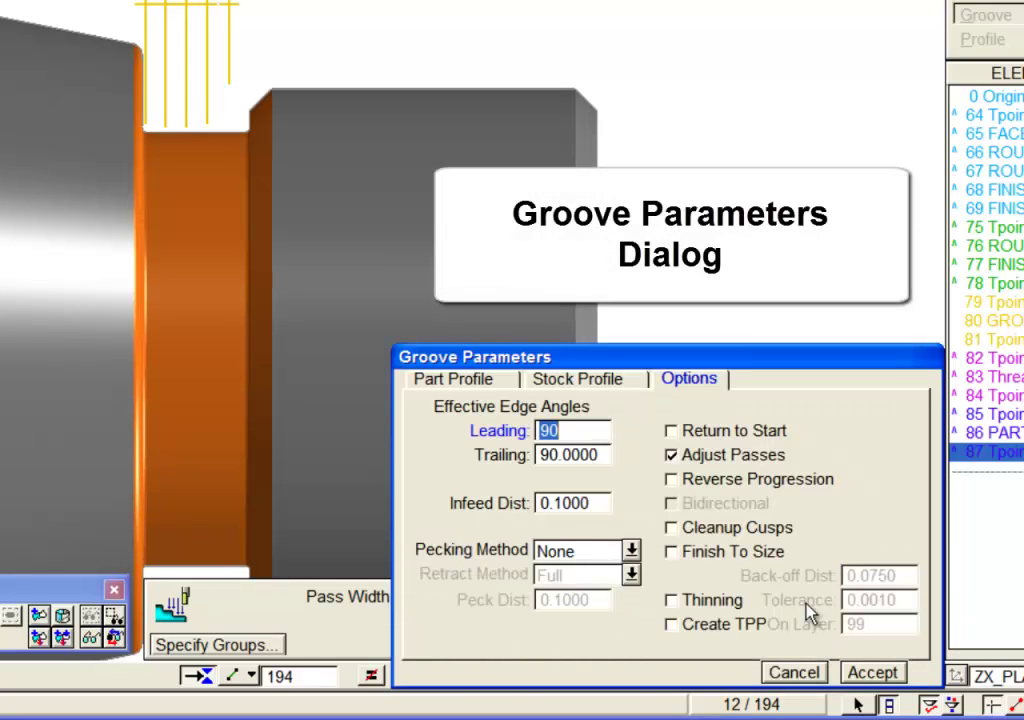
pyautogui.click(734, 538)
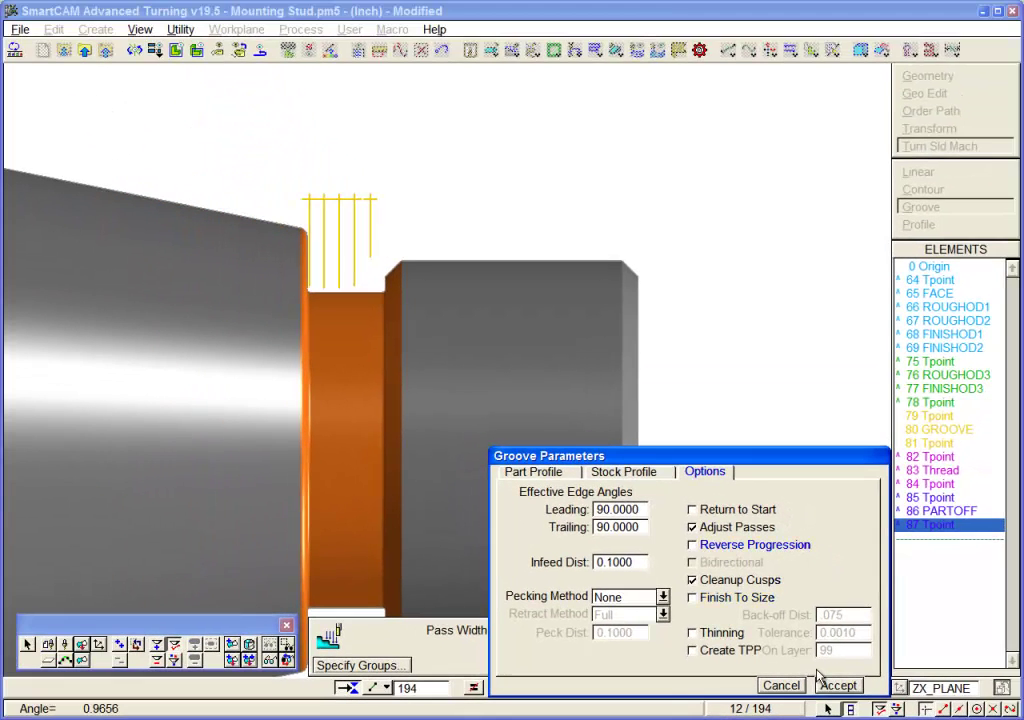
# - Accept the revised groove process and zoom in on its regenerated cleanup passes
pyautogui.click(836, 686)
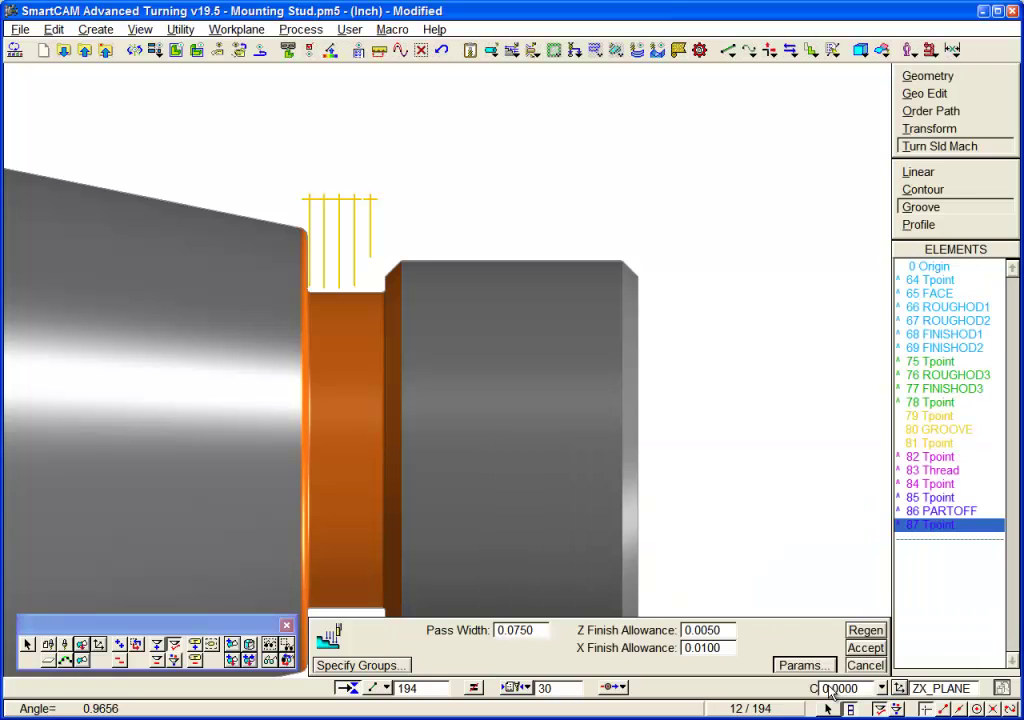
pyautogui.click(865, 648)
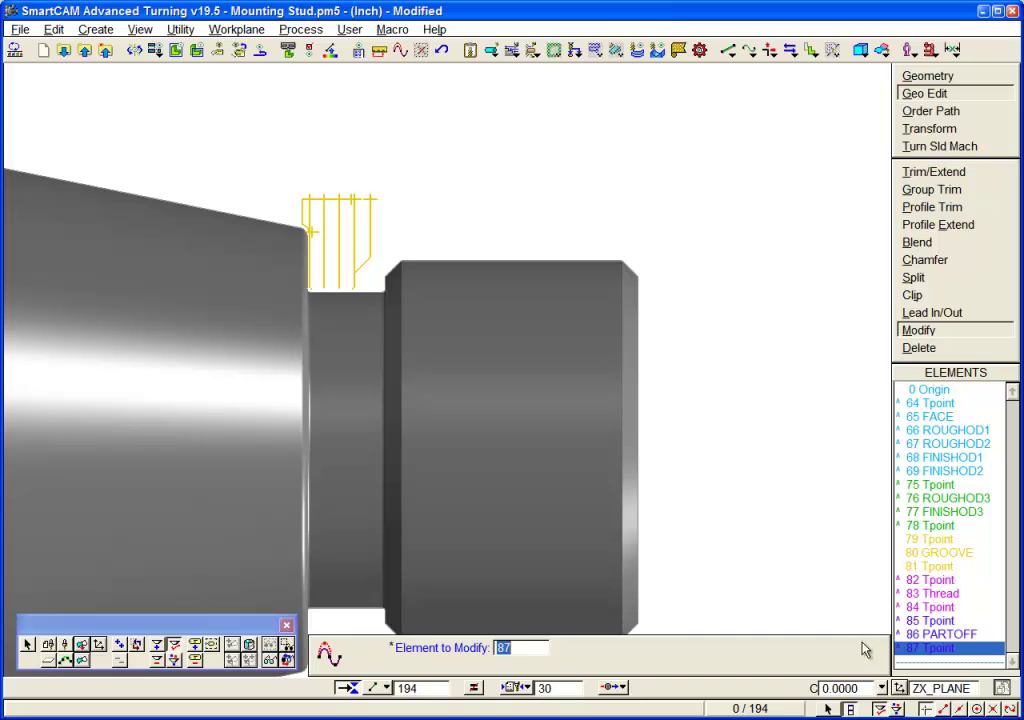
pyautogui.moveTo(414, 294); pyautogui.dragTo(578, 354, button='middle')
pyautogui.scroll(1, 590, 365)
pyautogui.scroll(2, 600, 380)
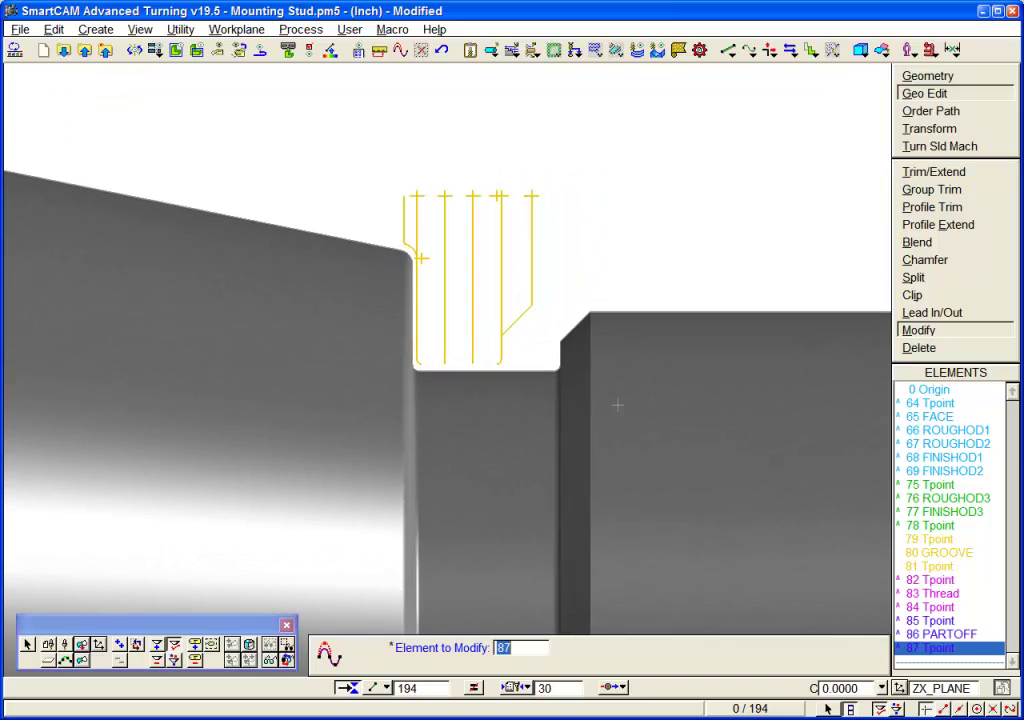
pyautogui.click(638, 50)
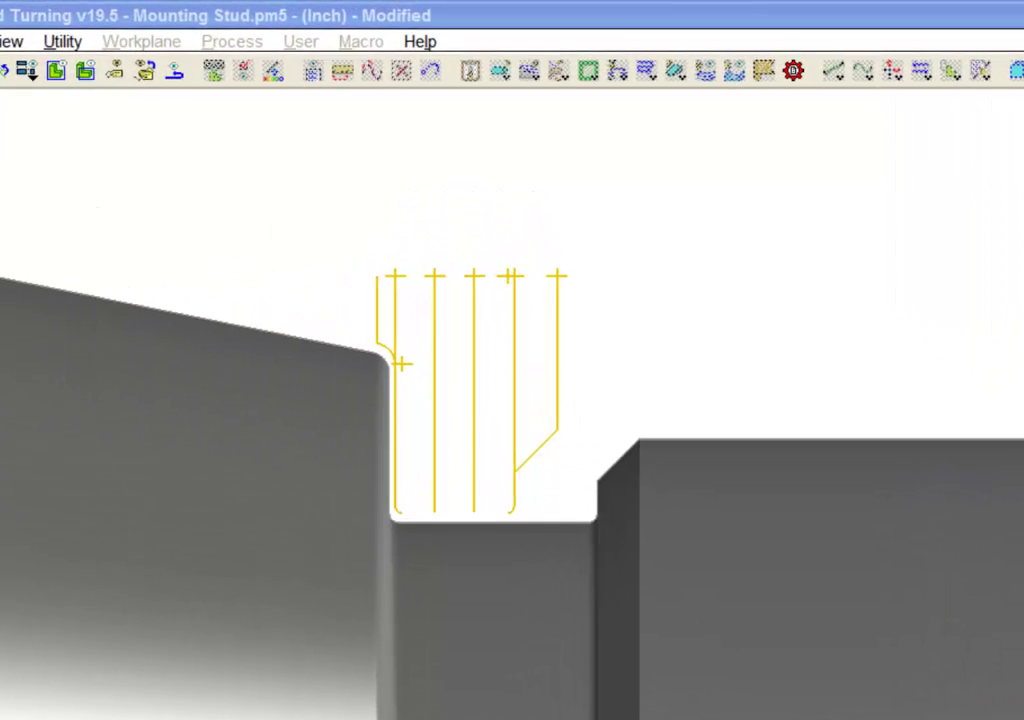
pyautogui.click(802, 668)
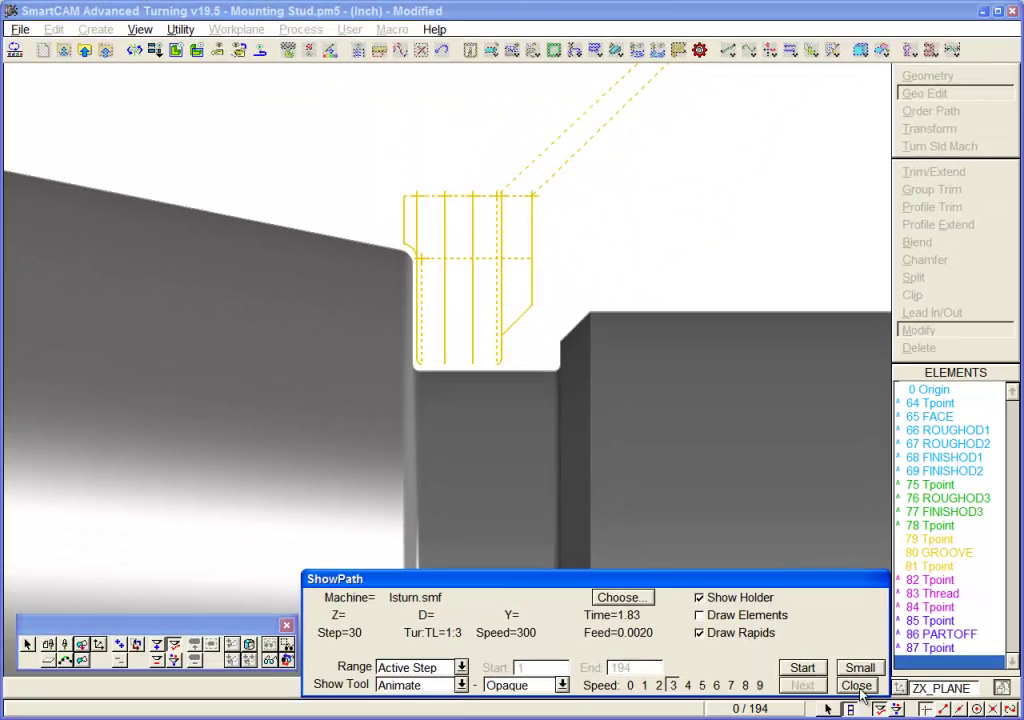
pyautogui.click(857, 686)
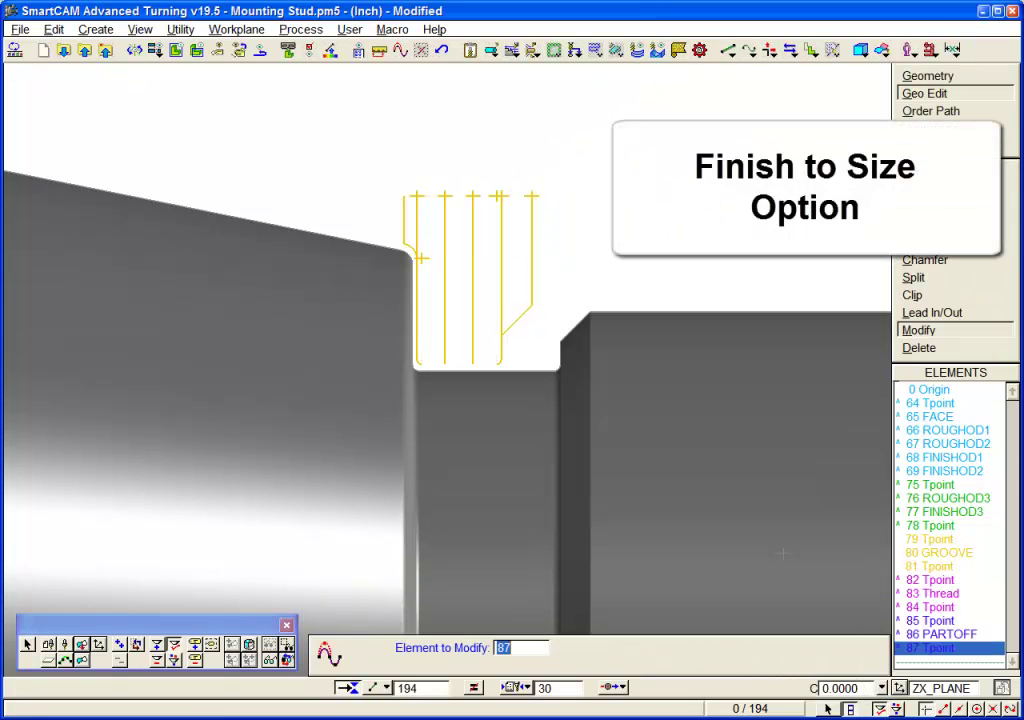
# - Recall the GROOVE process, check Finish To Size with .075 back-off, and regenerate its toolpath
pyautogui.rightClick(499, 280)
pyautogui.moveTo(596, 286)
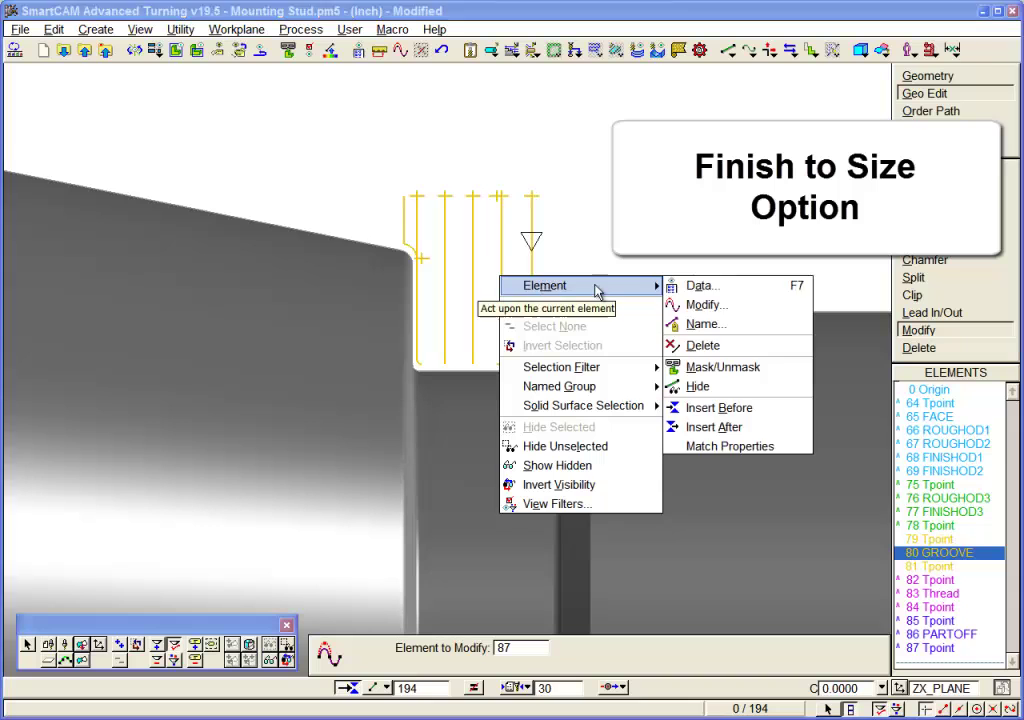
pyautogui.click(724, 306)
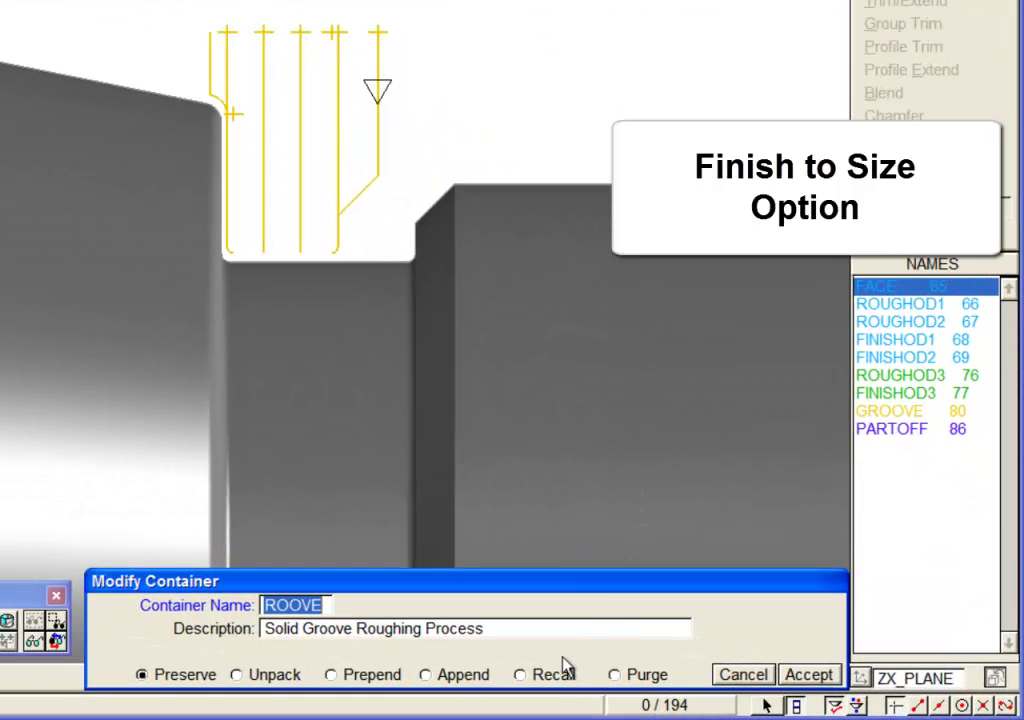
pyautogui.click(552, 674)
pyautogui.click(808, 674)
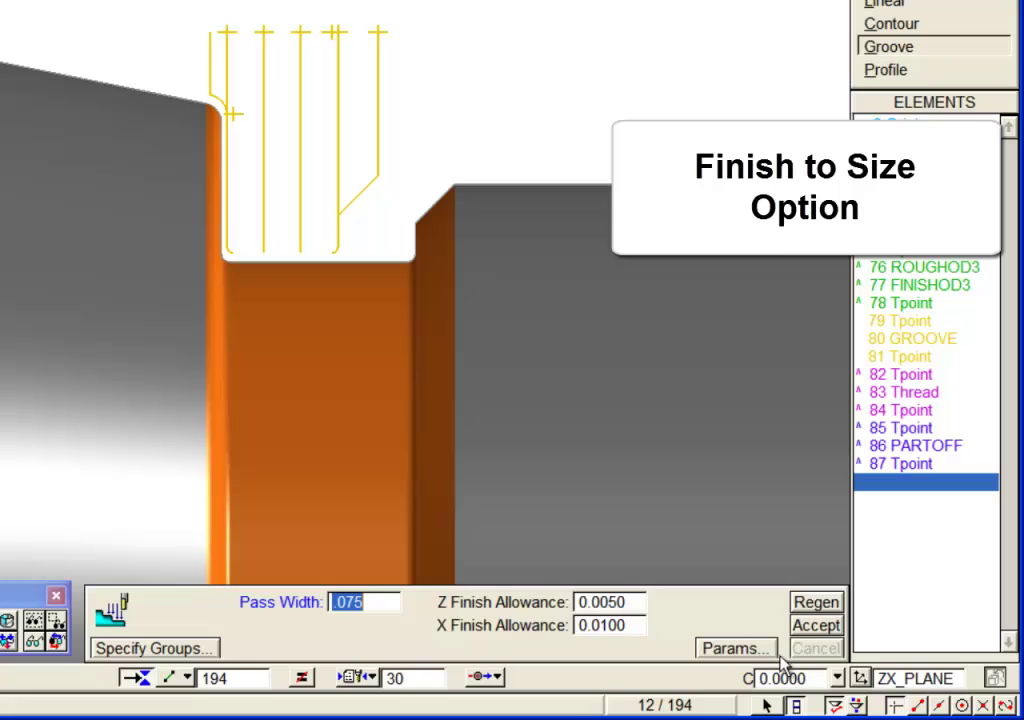
pyautogui.click(758, 652)
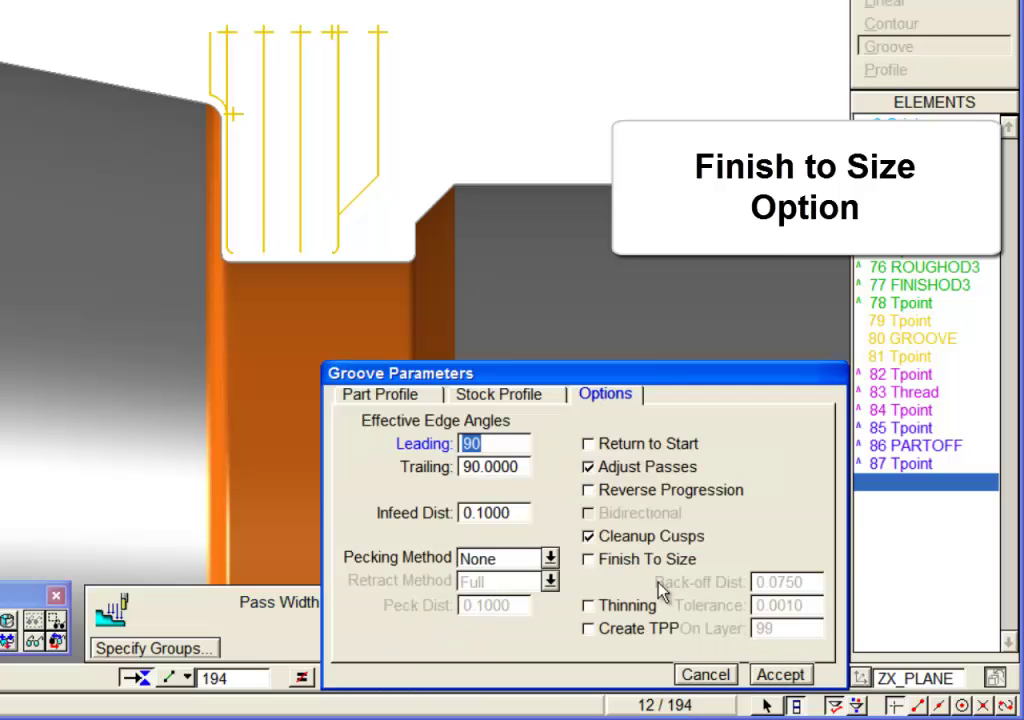
pyautogui.click(613, 566)
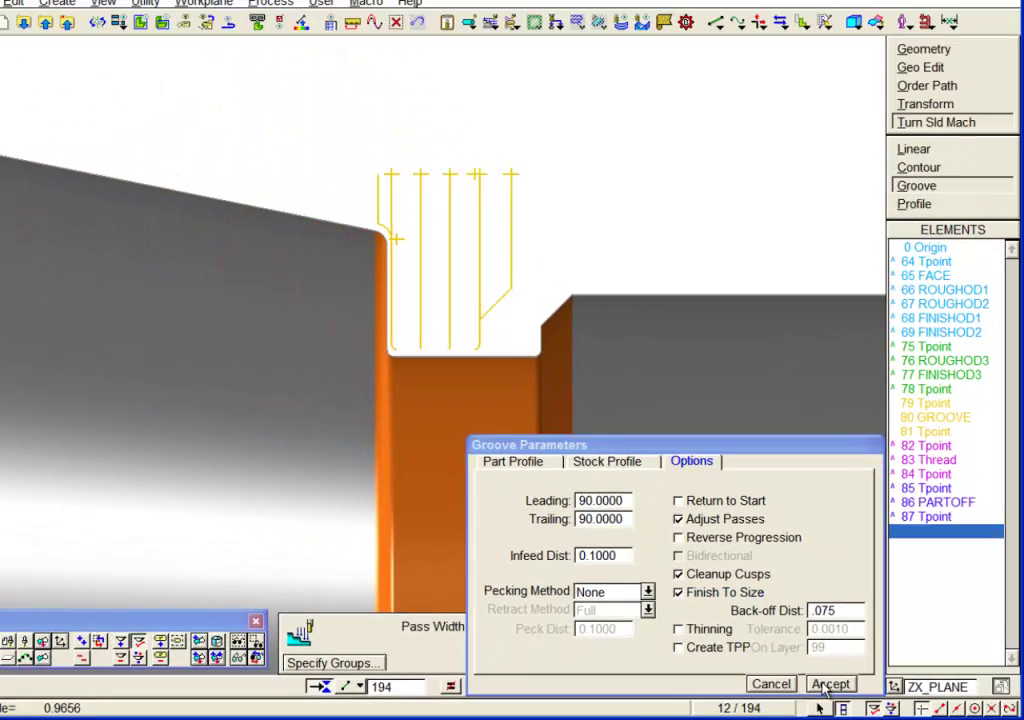
pyautogui.click(828, 684)
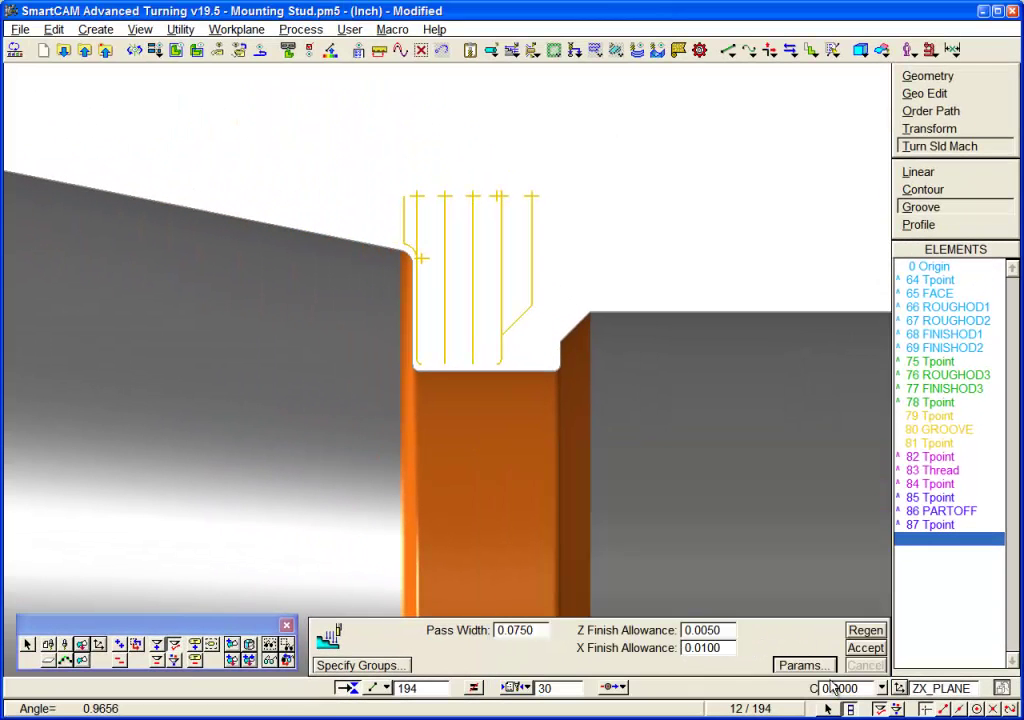
pyautogui.click(866, 631)
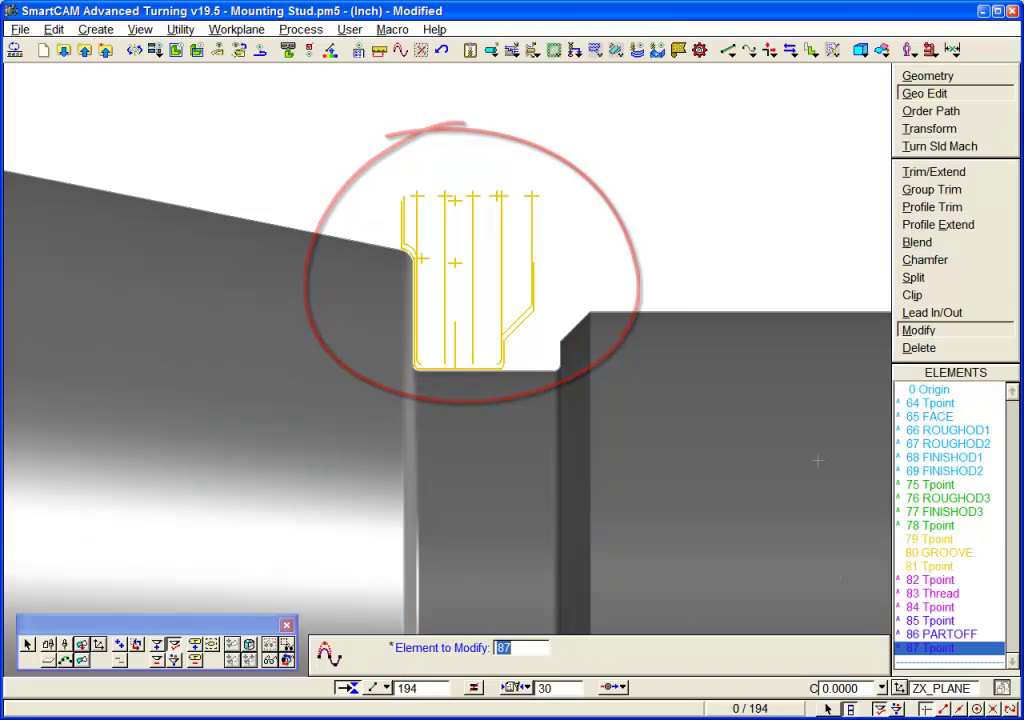
# - Animate the regenerated finish-to-size groove passes in ShowPath
pyautogui.click(637, 52)
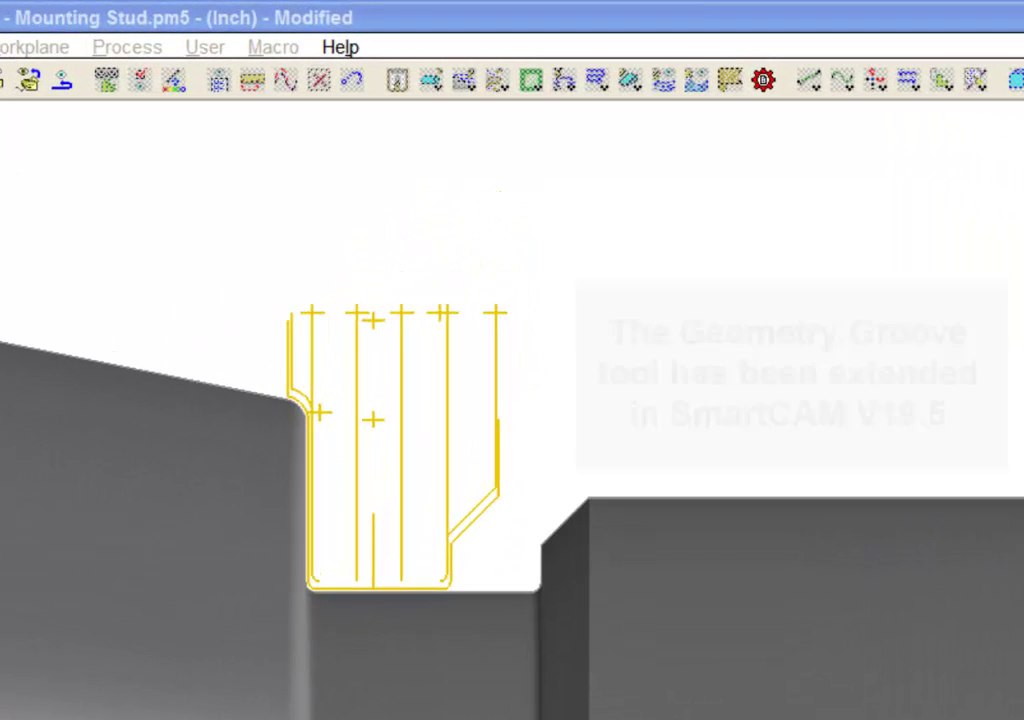
pyautogui.click(805, 668)
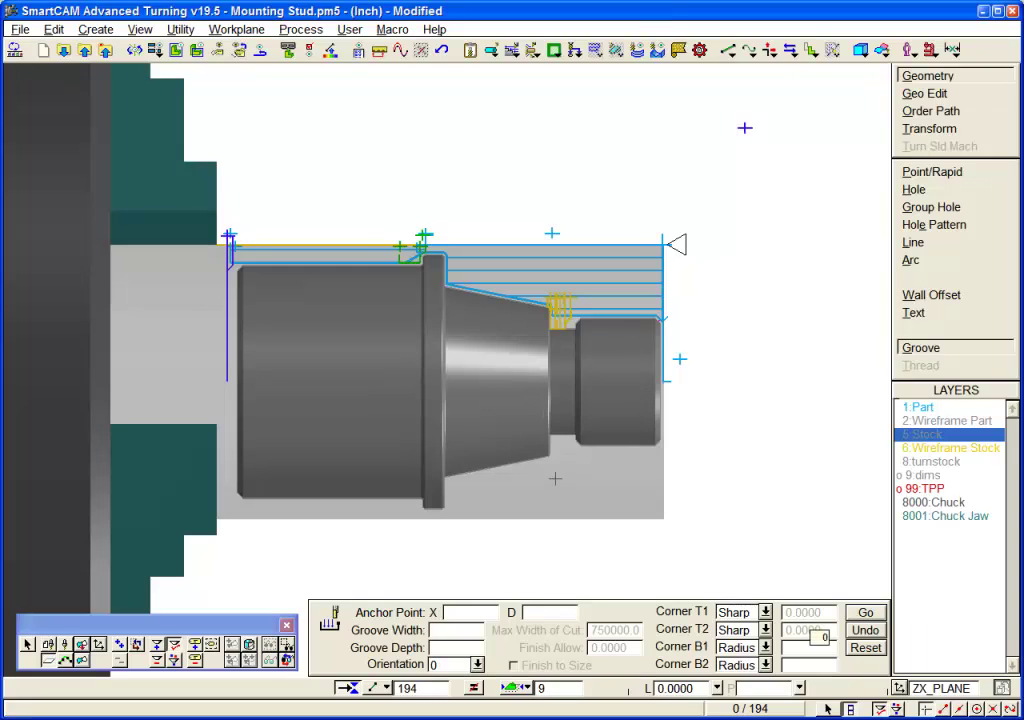
# - Recall the PARTOFF process for editing through Element > Modify
pyautogui.scroll(3, 550, 410)
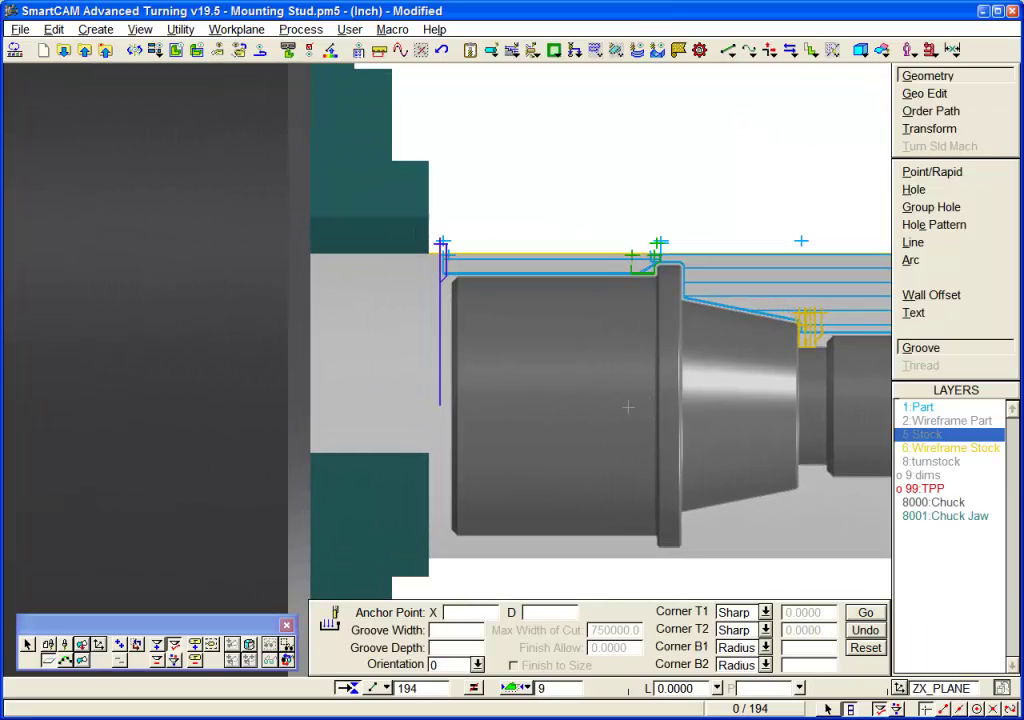
pyautogui.scroll(3, 628, 409)
pyautogui.rightClick(433, 369)
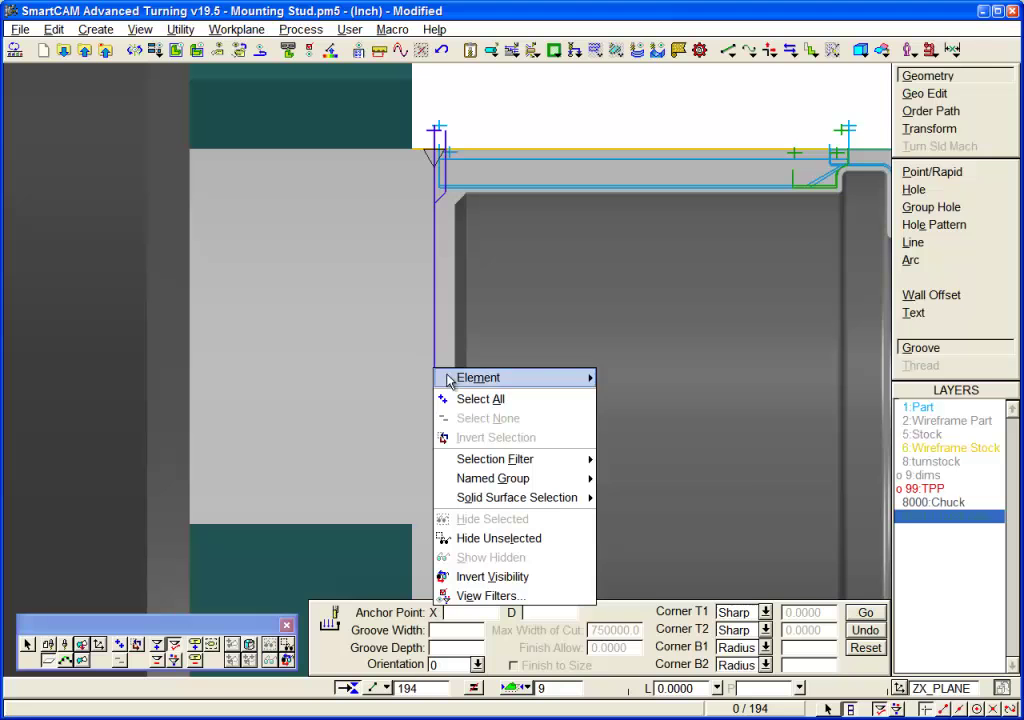
pyautogui.moveTo(445, 377)
pyautogui.click(645, 400)
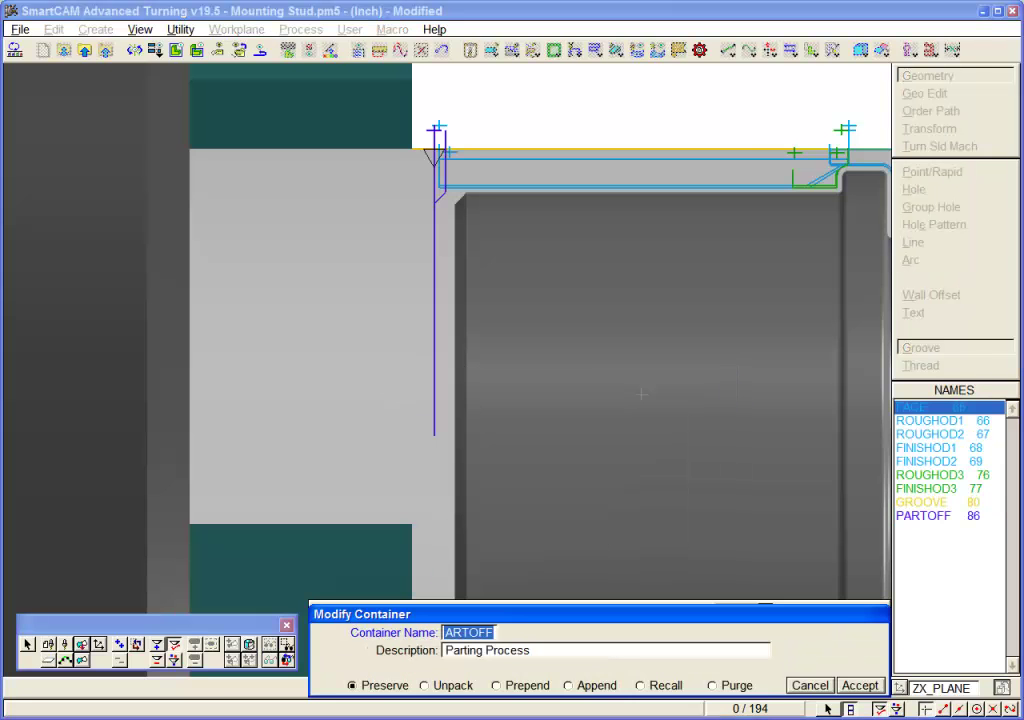
pyautogui.click(641, 685)
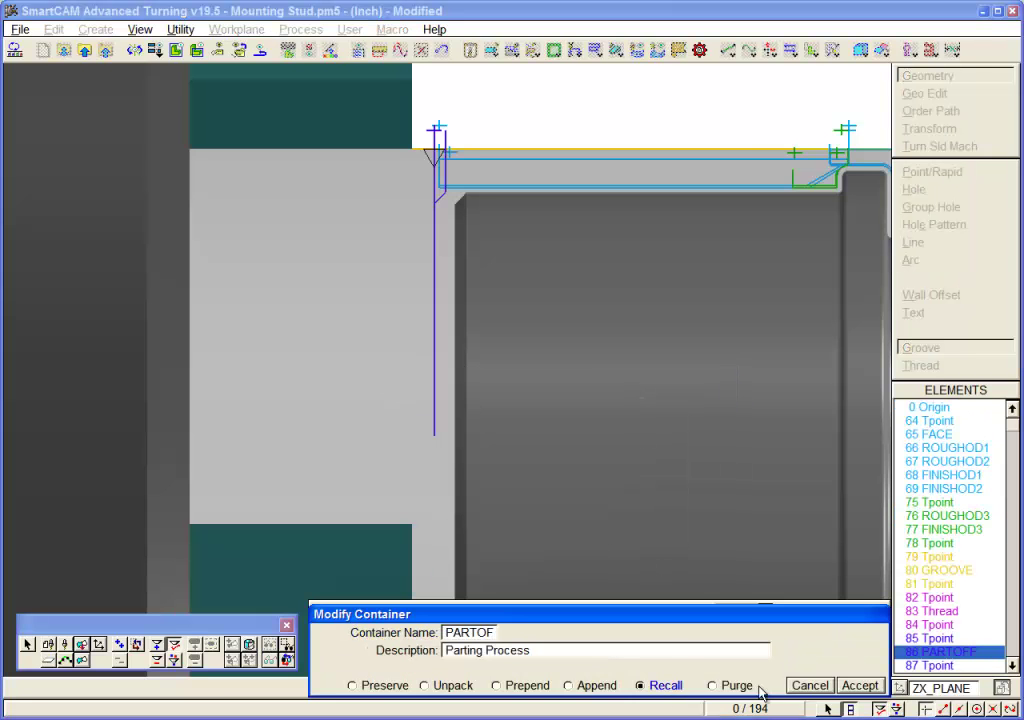
pyautogui.click(860, 685)
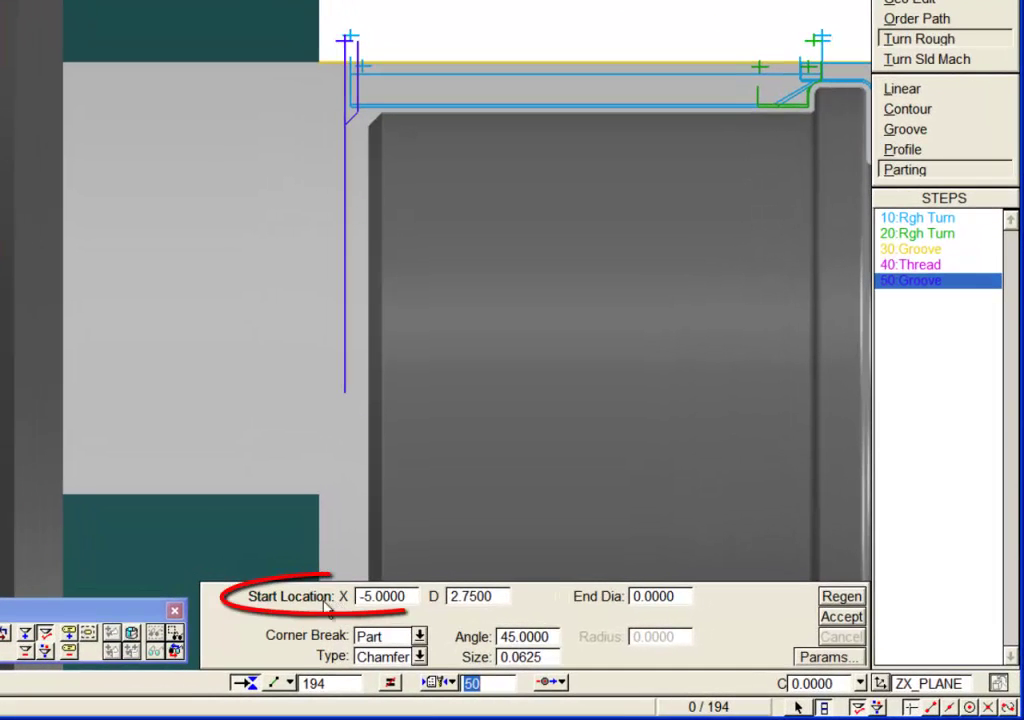
# - Set start X -5, end diameter 0, and a Part-side 45° 0.0625 chamfer corner break
pyautogui.press('Tab')
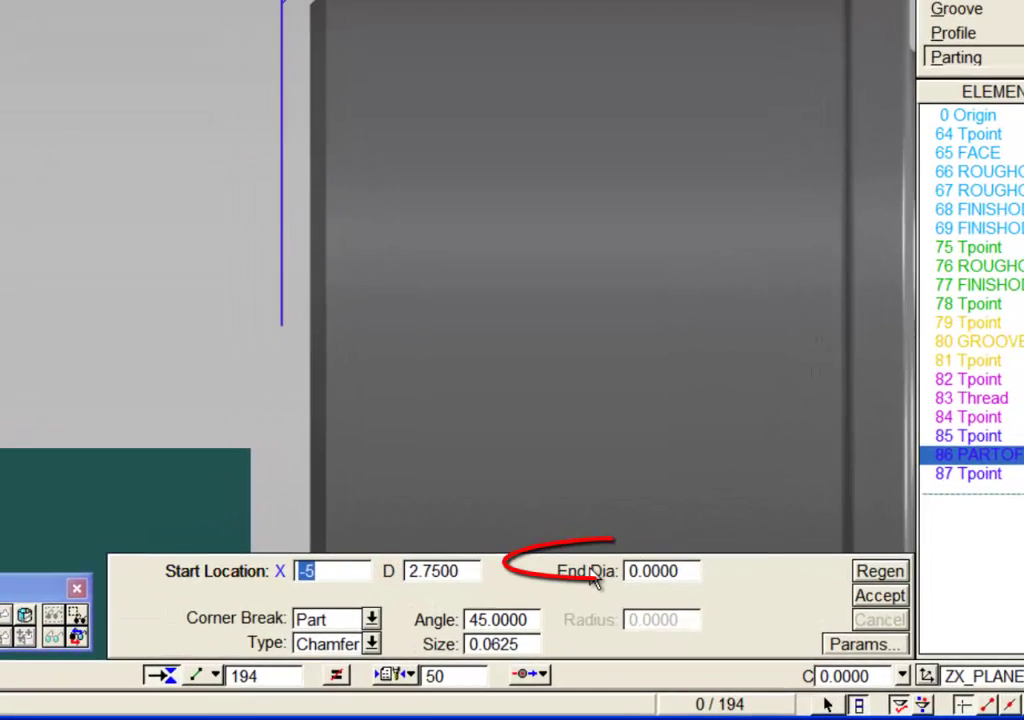
pyautogui.click(593, 577)
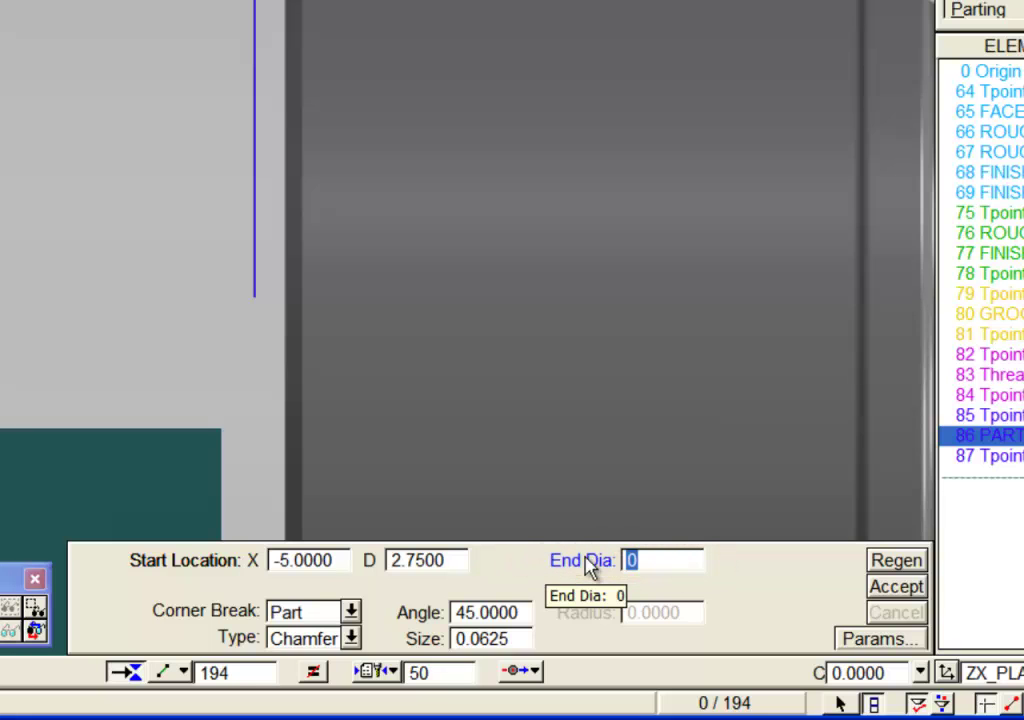
pyautogui.click(204, 614)
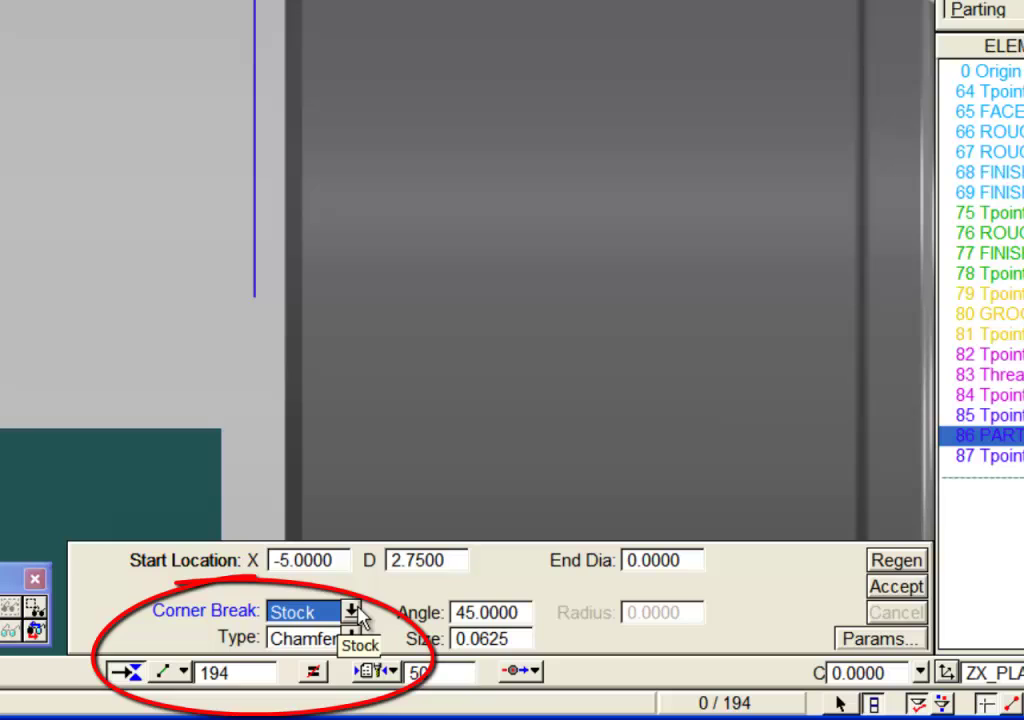
pyautogui.click(351, 612)
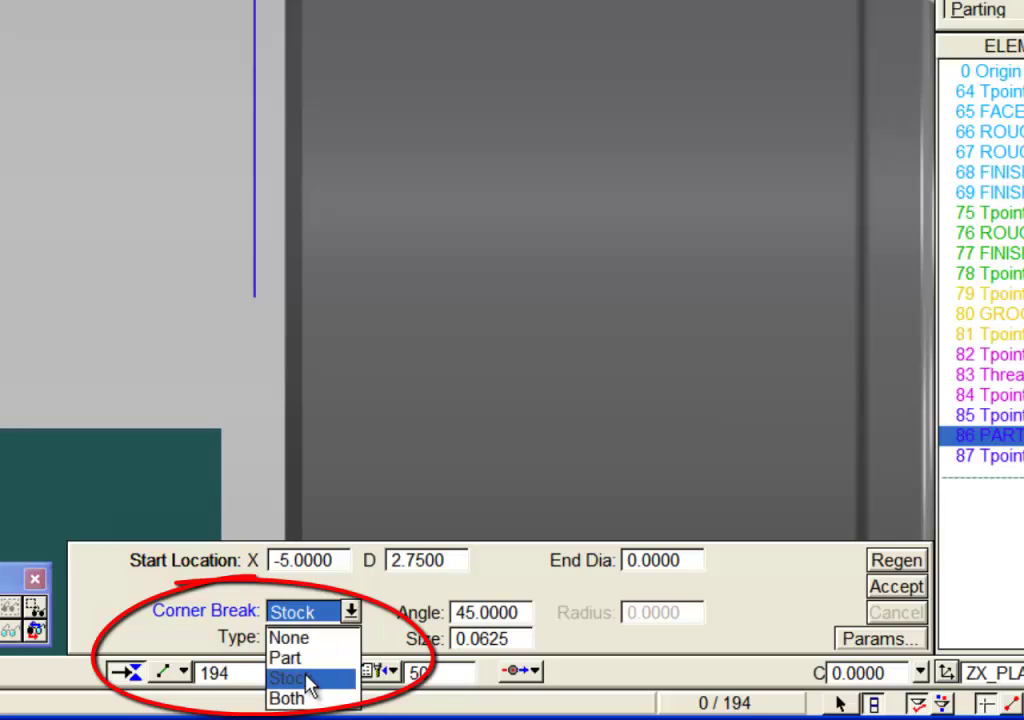
pyautogui.click(289, 658)
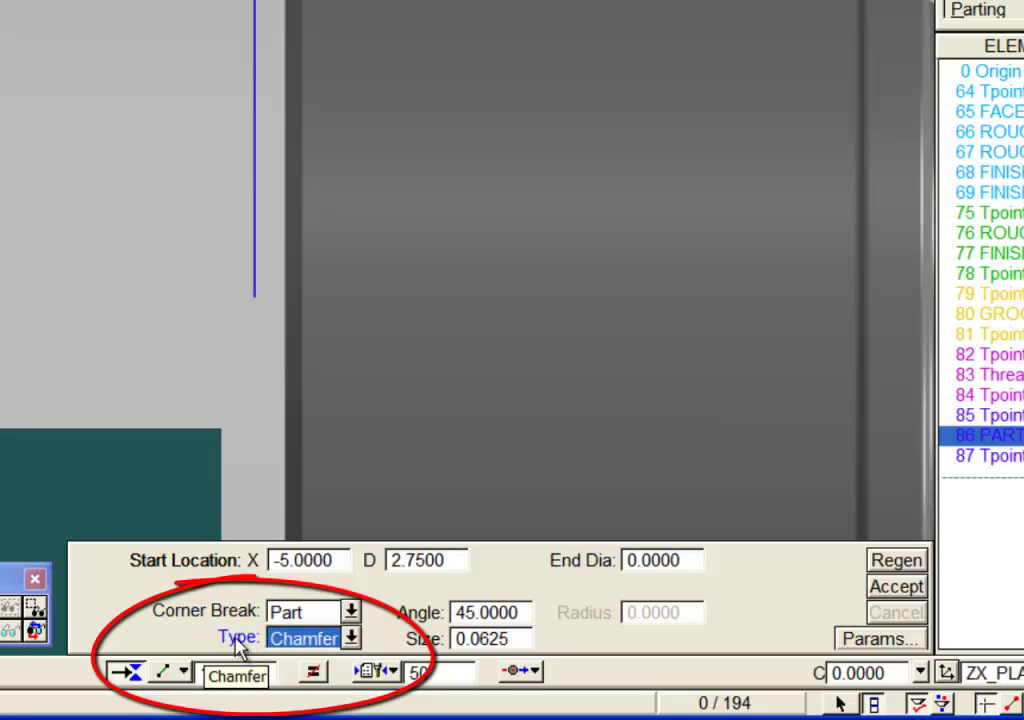
pyautogui.click(352, 640)
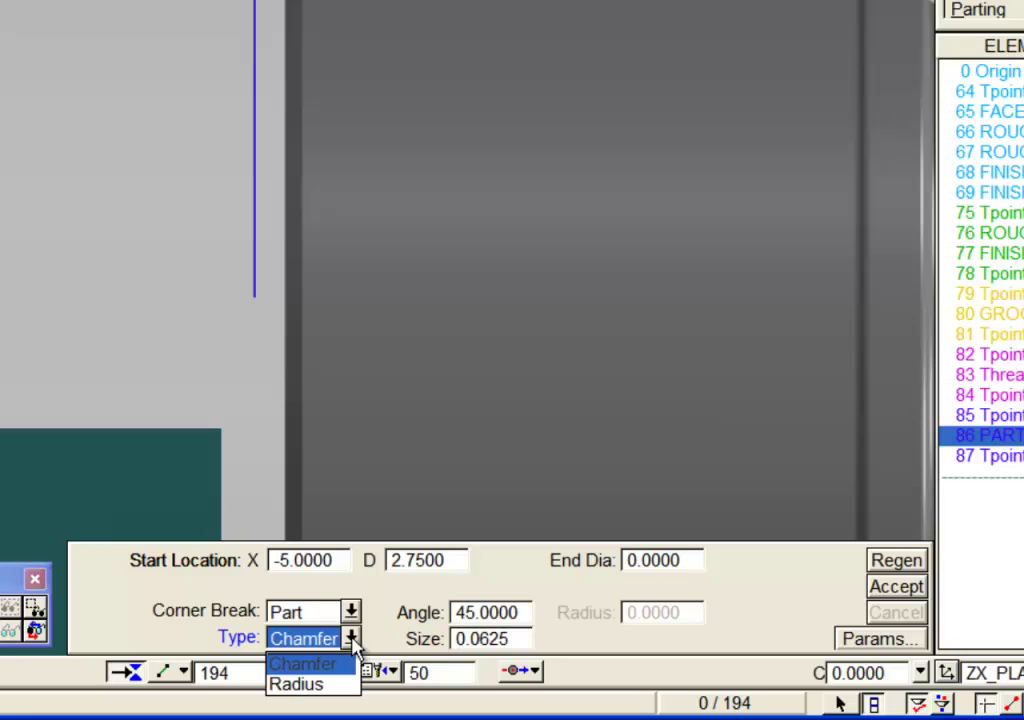
pyautogui.click(352, 645)
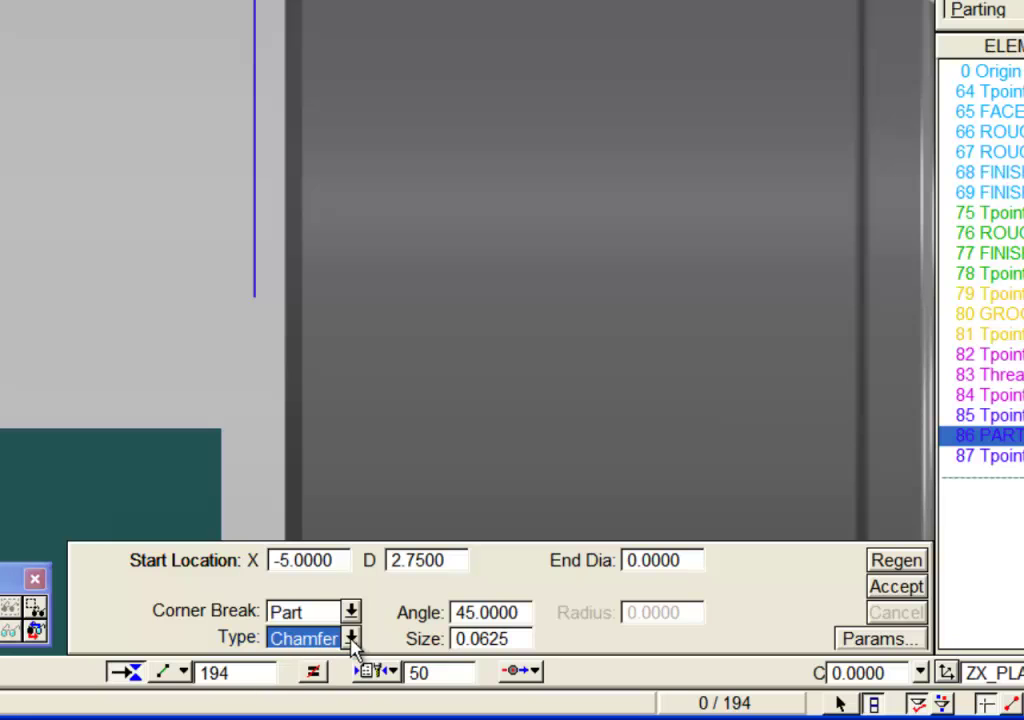
# - Set partial pecking: 0.5 first peck, 0.25 peck distance, 0.1 lift-off, no part catcher
pyautogui.click(857, 642)
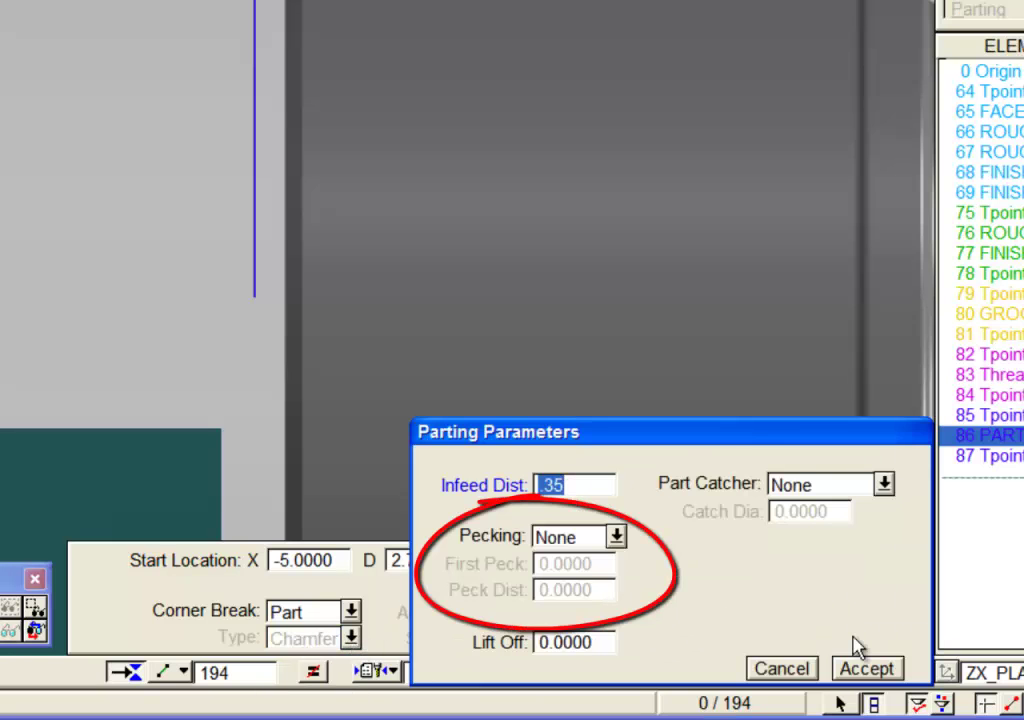
pyautogui.click(617, 538)
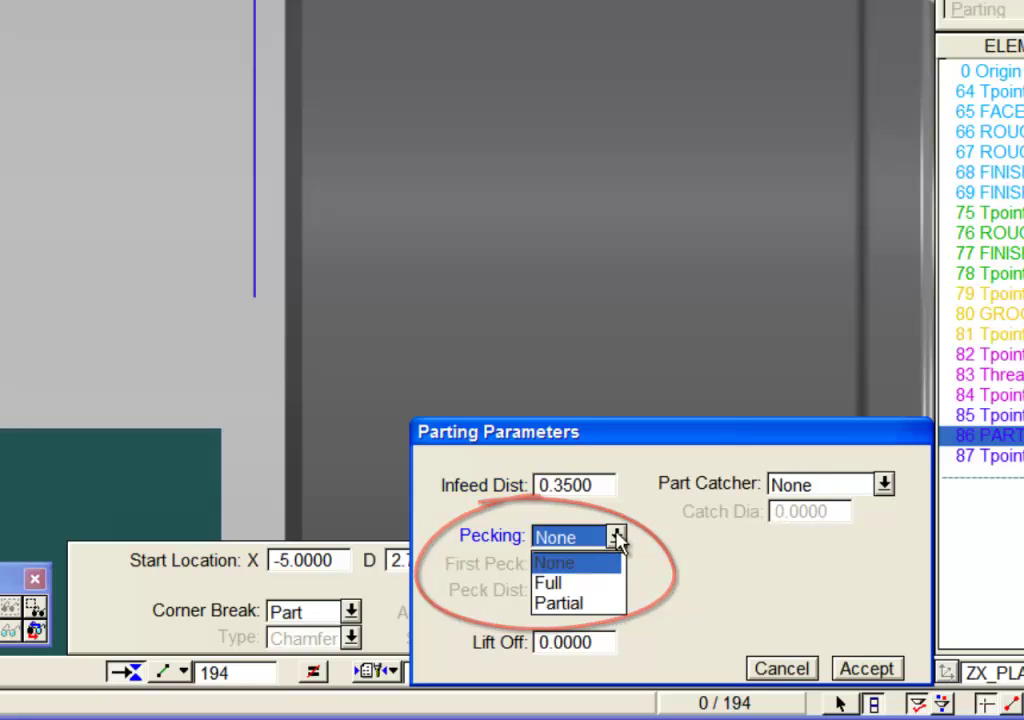
pyautogui.click(573, 605)
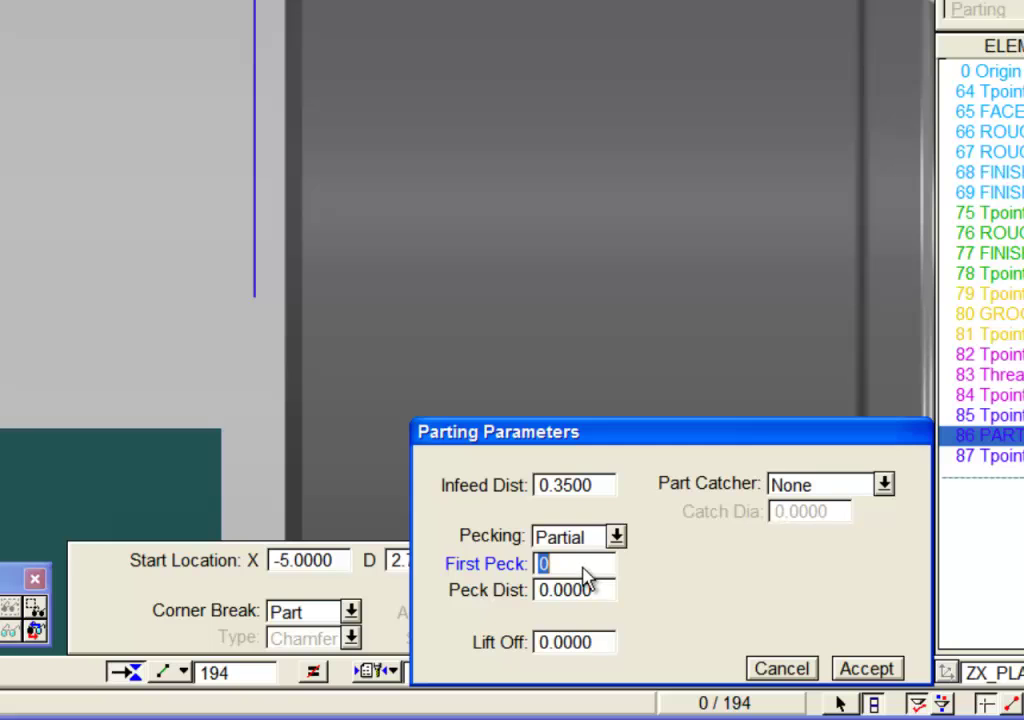
pyautogui.write('.5')
pyautogui.press('Tab')
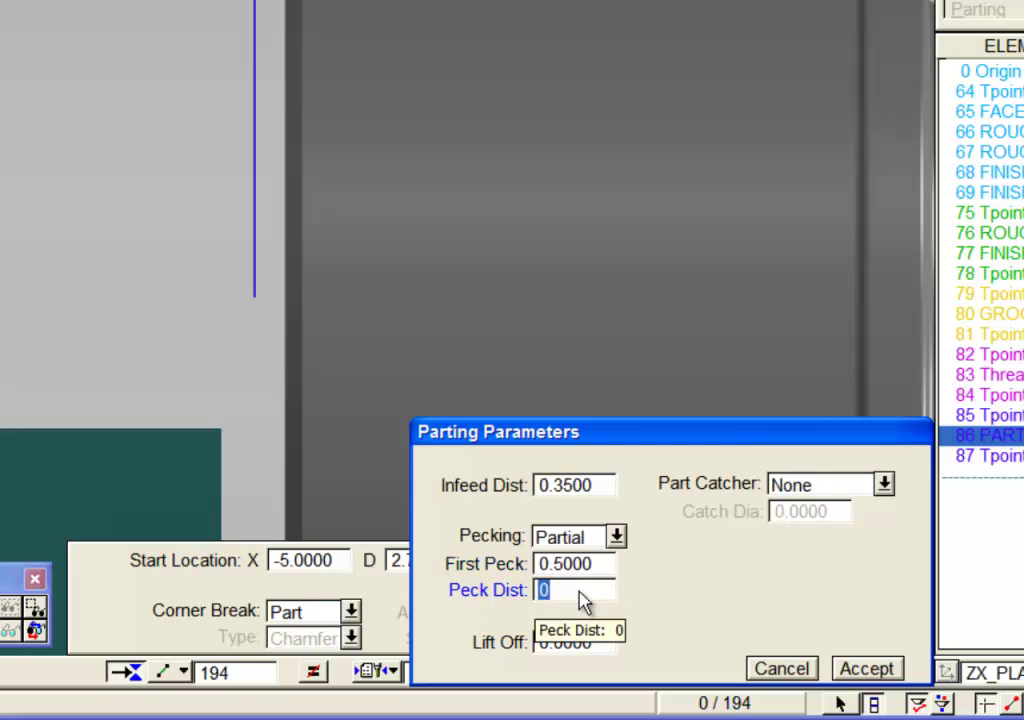
pyautogui.write('.')
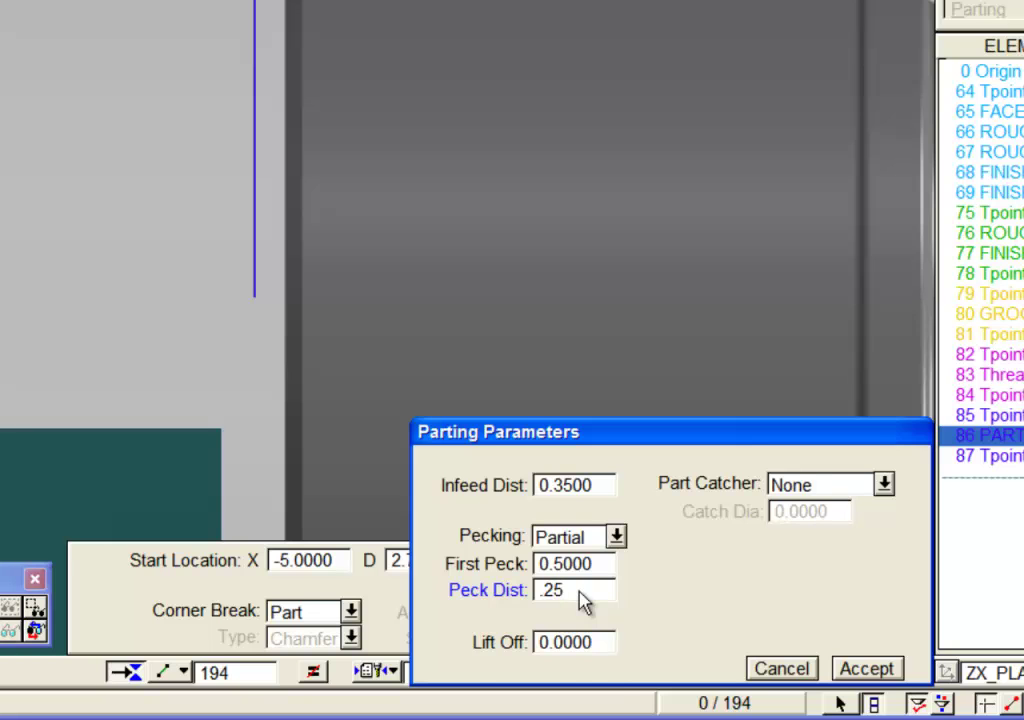
pyautogui.write('25')
pyautogui.press('Tab')
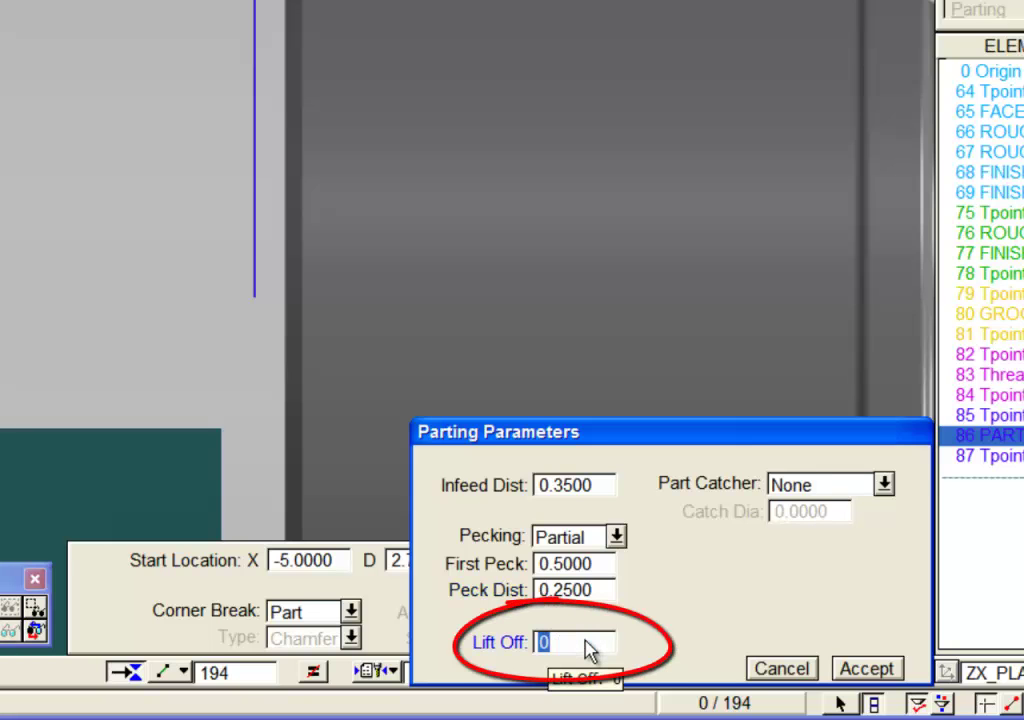
pyautogui.write('.1')
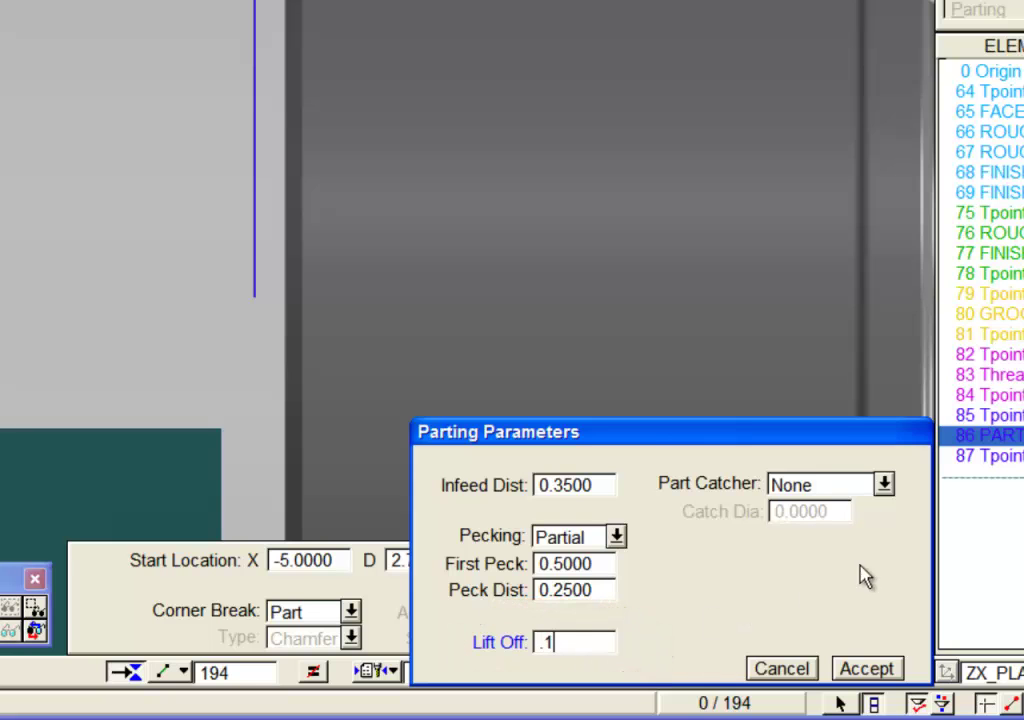
pyautogui.click(885, 485)
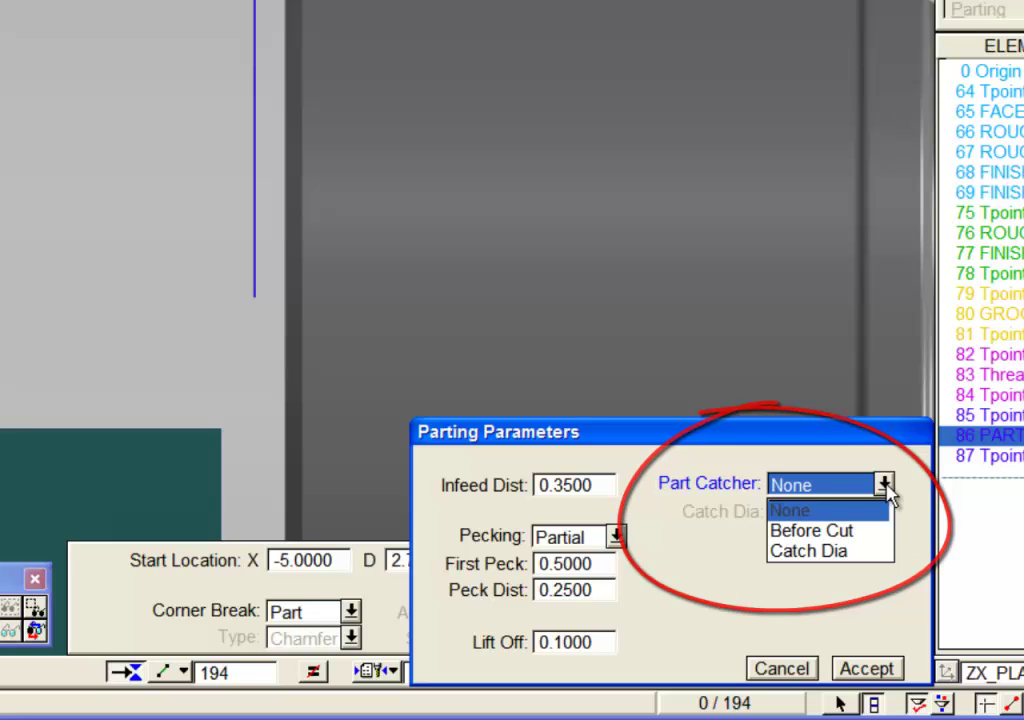
pyautogui.click(885, 487)
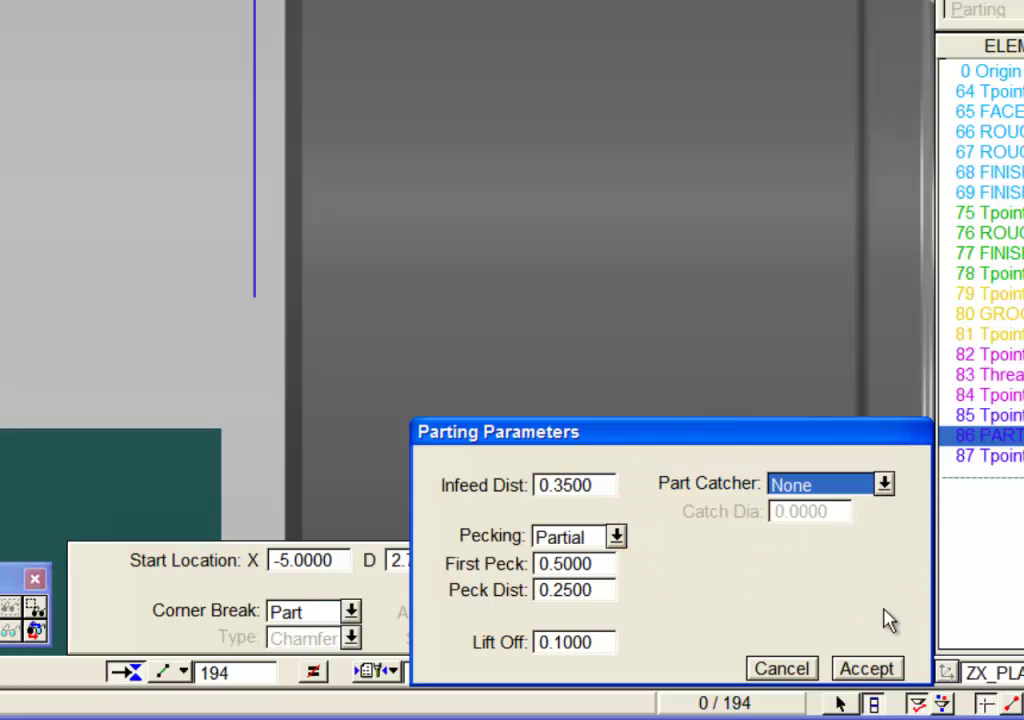
pyautogui.click(880, 670)
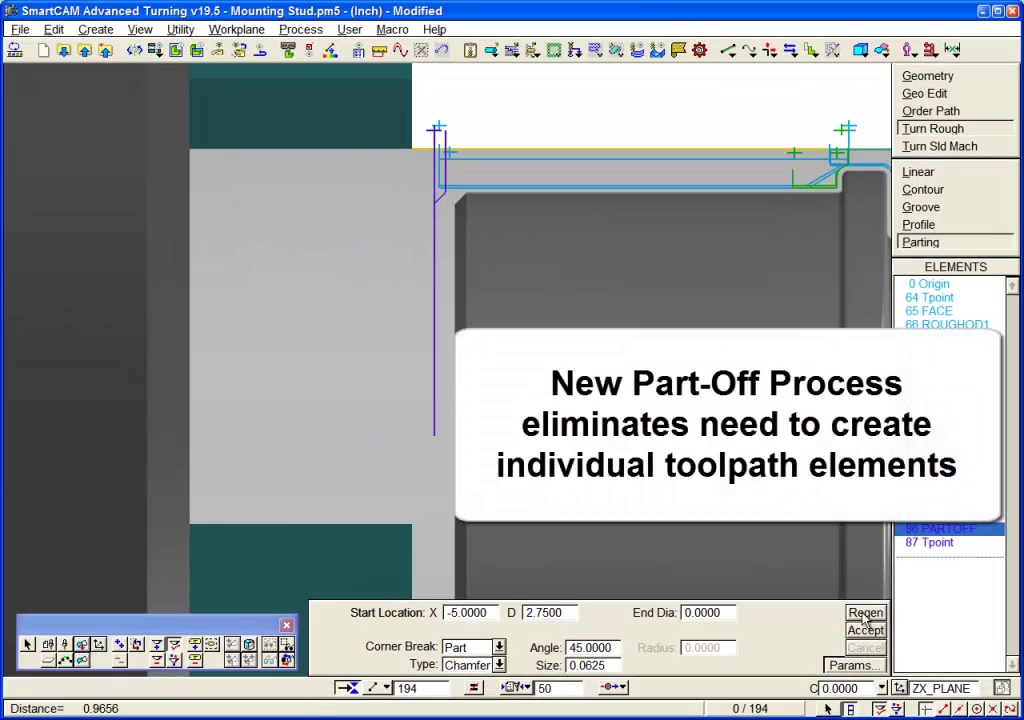
# - Regenerate PARTOFF and preview its part-off toolpath (step 50) in ShowPath
pyautogui.click(866, 614)
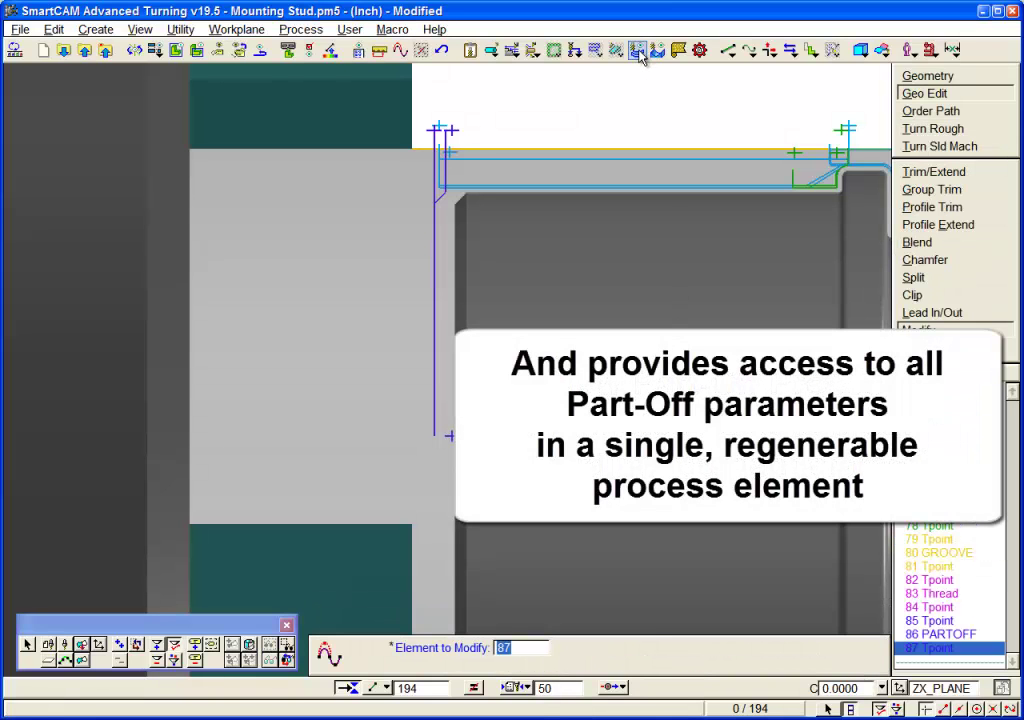
pyautogui.click(638, 50)
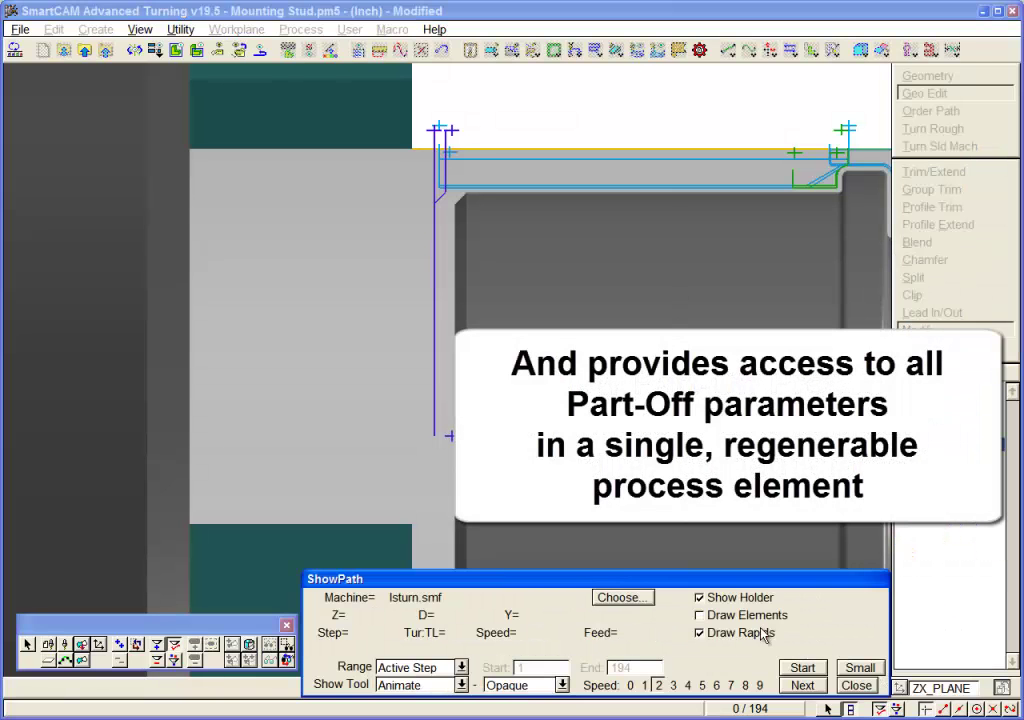
pyautogui.click(816, 666)
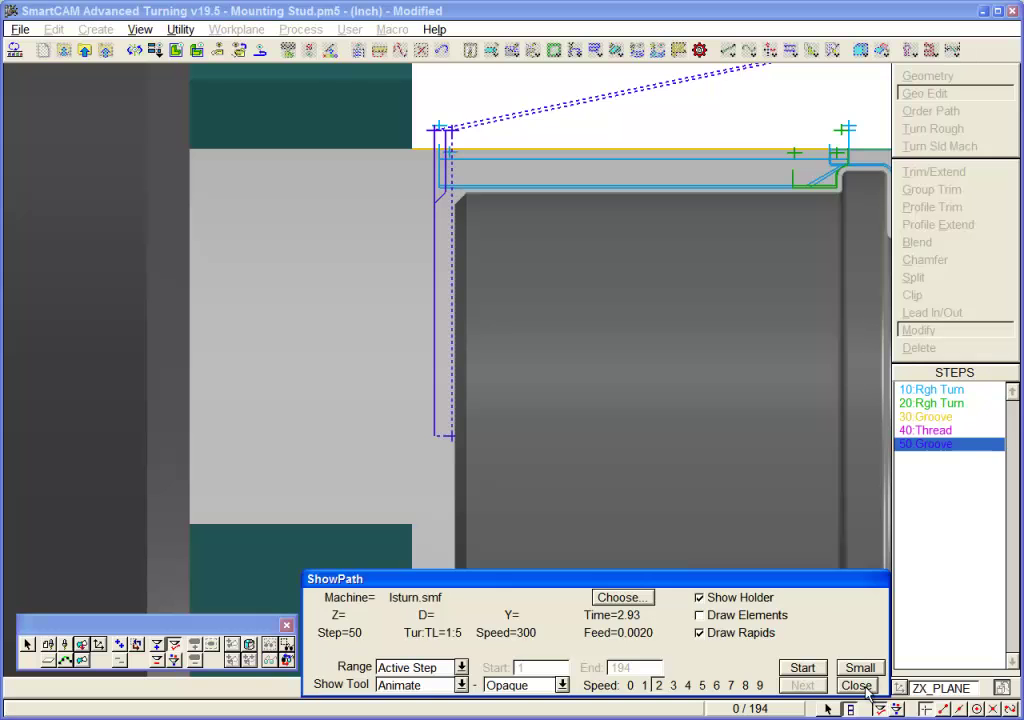
pyautogui.click(858, 686)
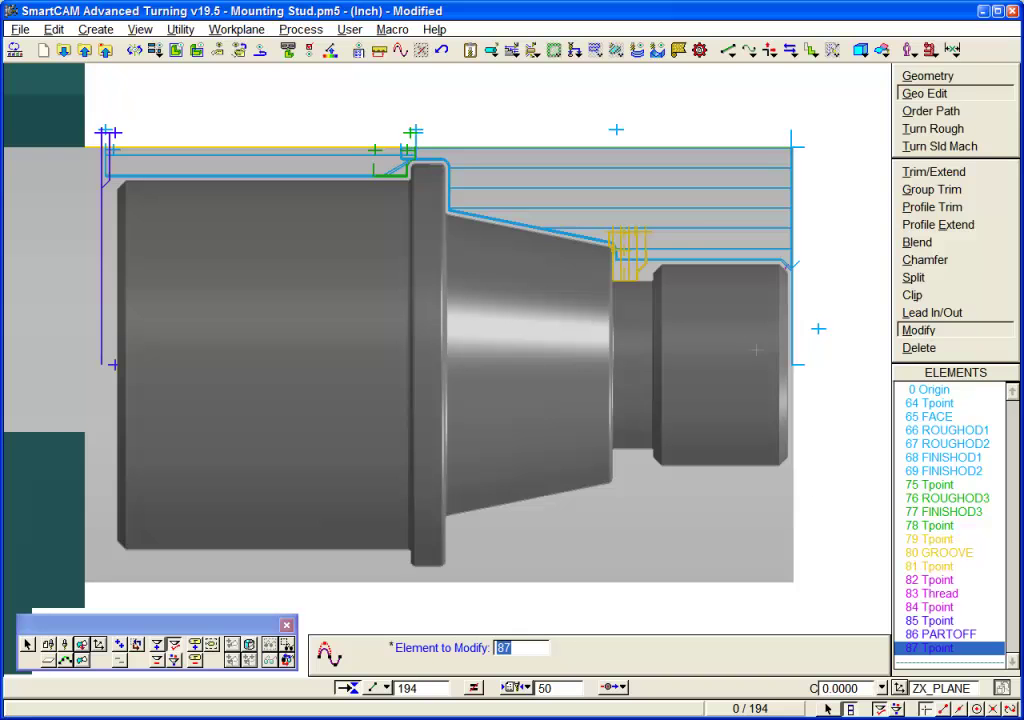
# - Run a ShowCut simulation over the entire Mounting Stud model
pyautogui.click(656, 49)
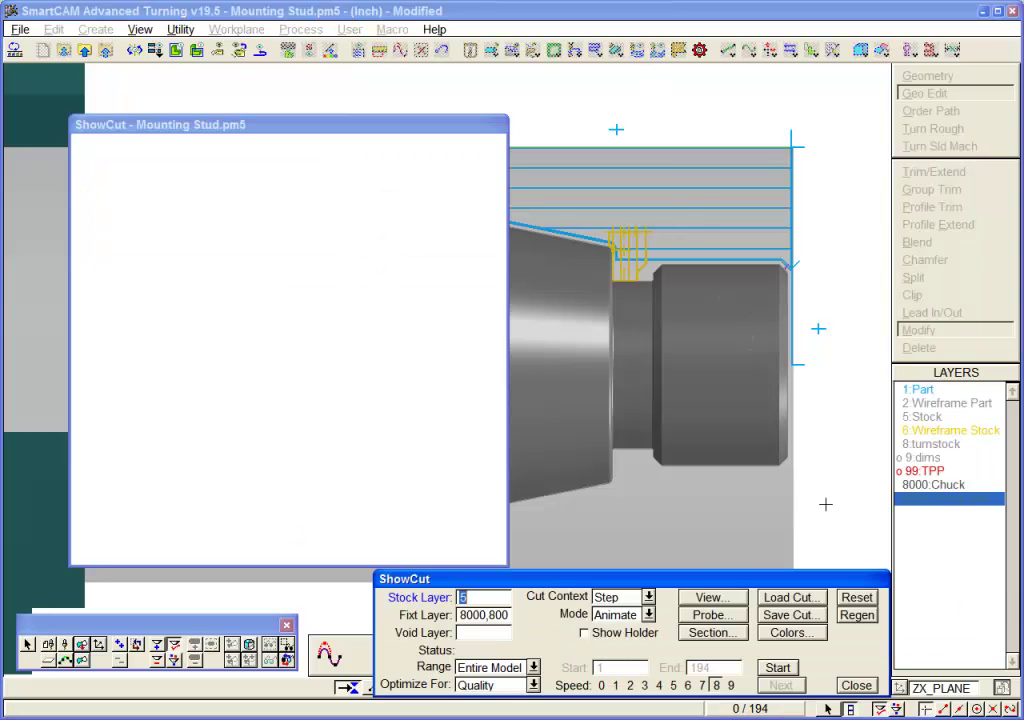
pyautogui.click(778, 667)
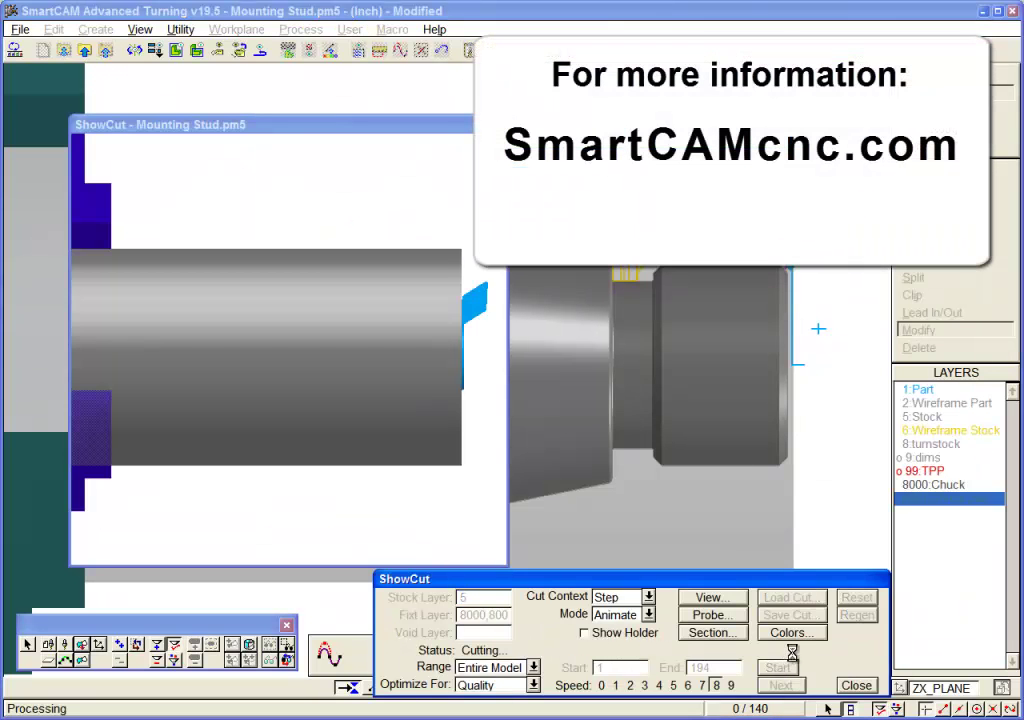